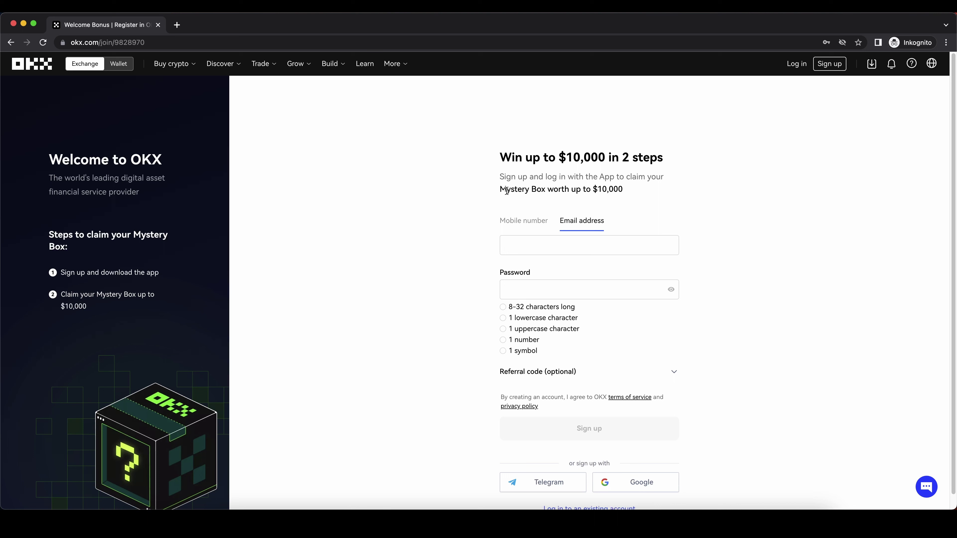
pyautogui.moveTo(498, 190); pyautogui.dragTo(629, 188)
pyautogui.click(543, 188)
pyautogui.click(630, 187)
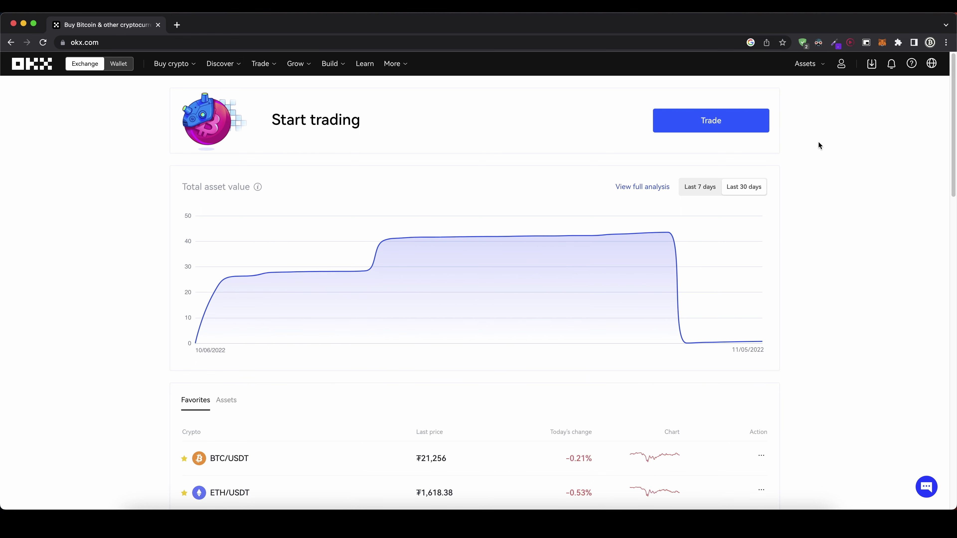
# Step: Open the crypto deposit page, select BTC over the BTC-Bitcoin network, and copy its deposit address
pyautogui.moveTo(809, 65)
pyautogui.click(799, 116)
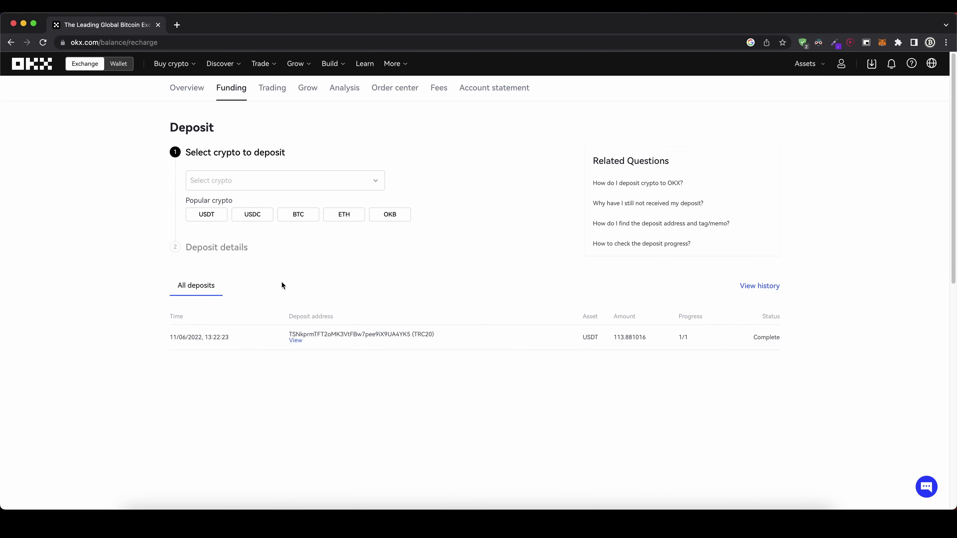
pyautogui.click(254, 178)
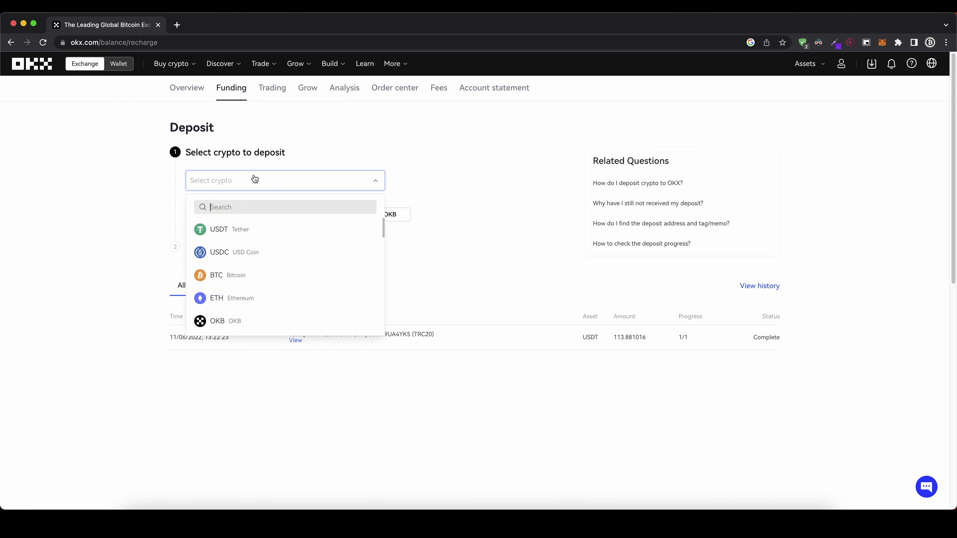
pyautogui.click(239, 274)
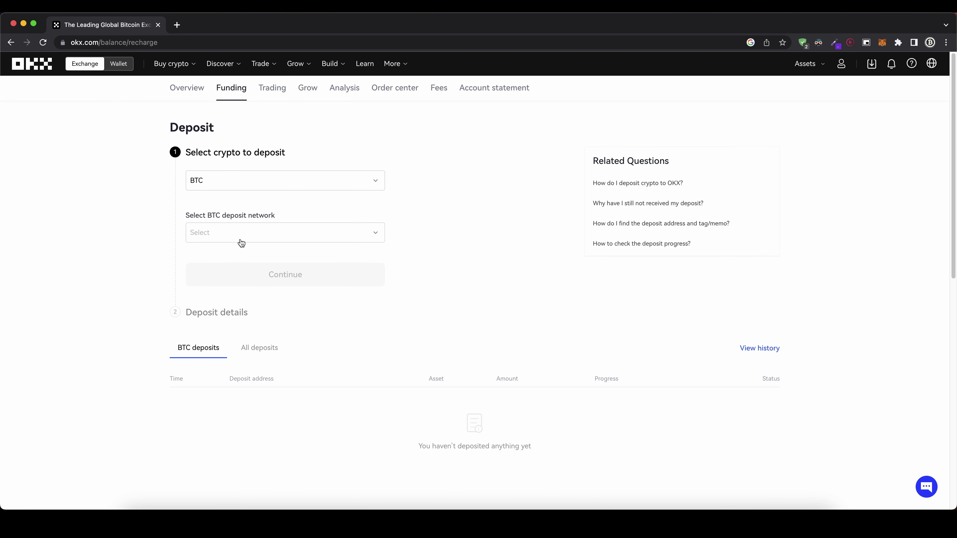
pyautogui.click(241, 242)
pyautogui.click(232, 263)
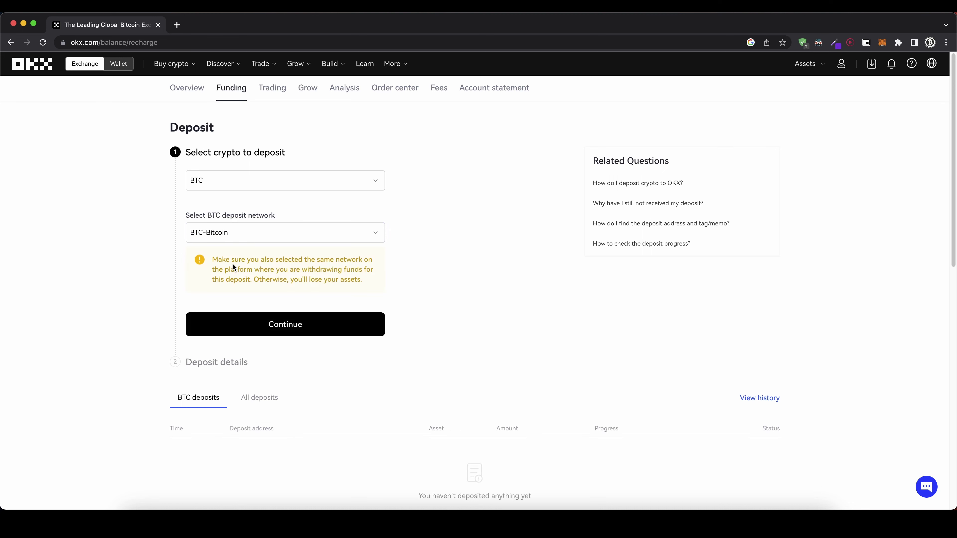
pyautogui.click(273, 326)
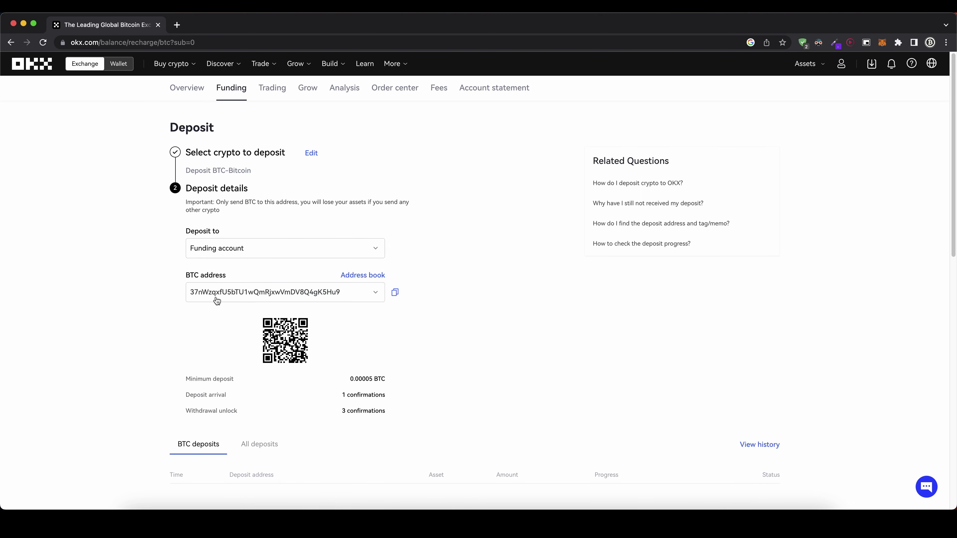
pyautogui.click(394, 292)
# Step: Switch the deposit to USDT over the USDT-TRC20 network and copy its deposit address
pyautogui.click(313, 153)
pyautogui.click(284, 187)
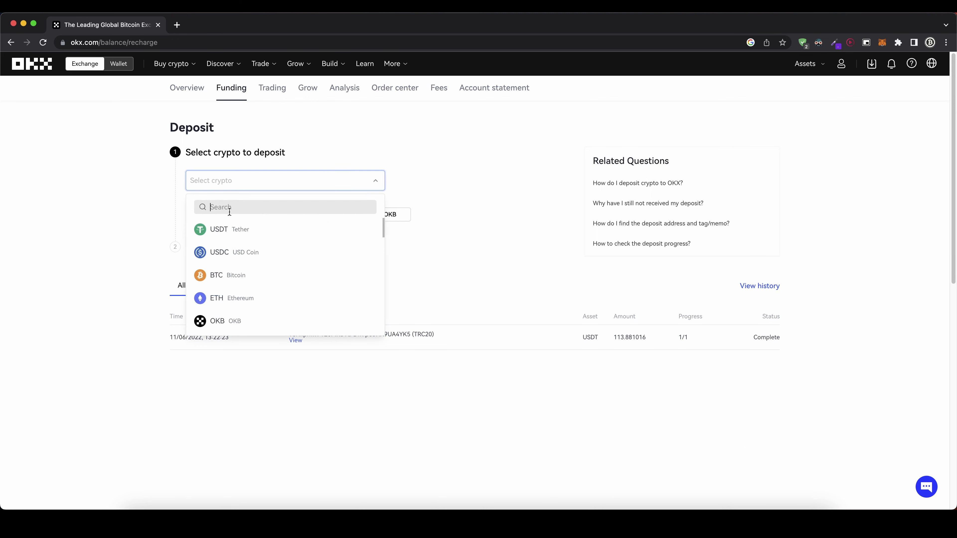
pyautogui.click(224, 231)
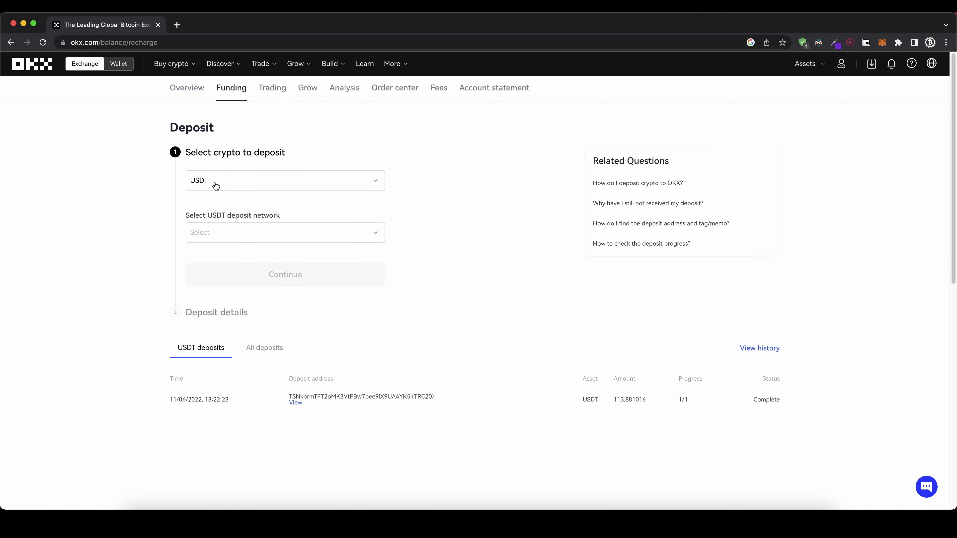
pyautogui.click(229, 242)
pyautogui.click(225, 261)
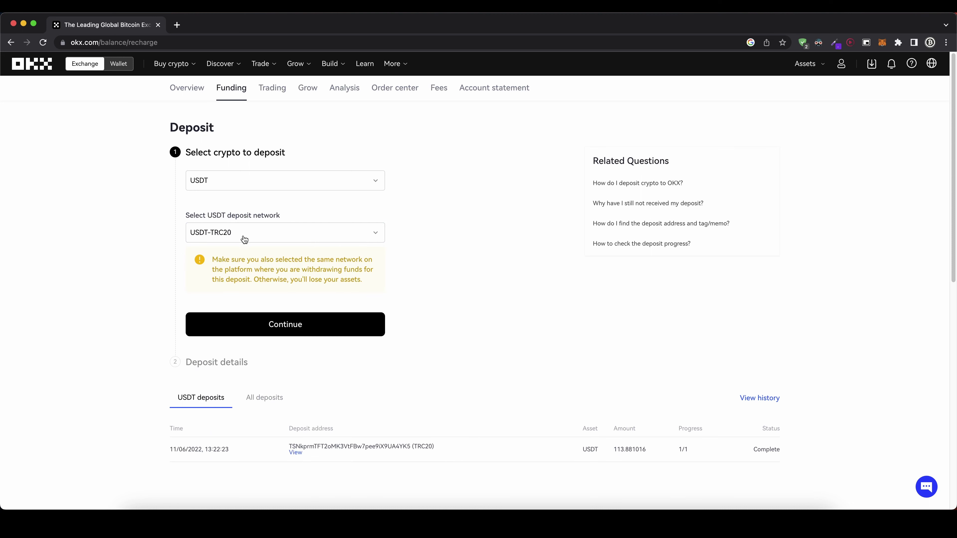
pyautogui.click(272, 327)
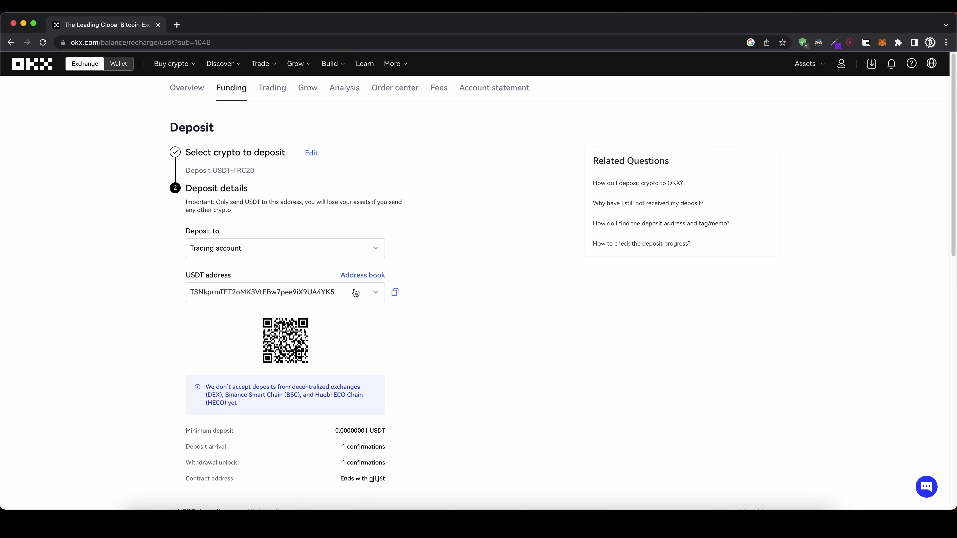
pyautogui.click(397, 294)
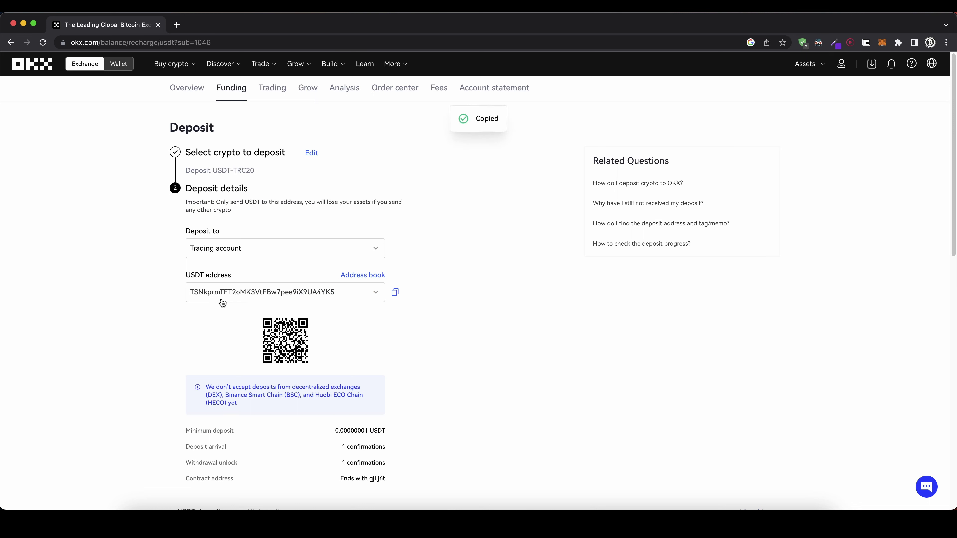
pyautogui.scroll(-5, 186, 303)
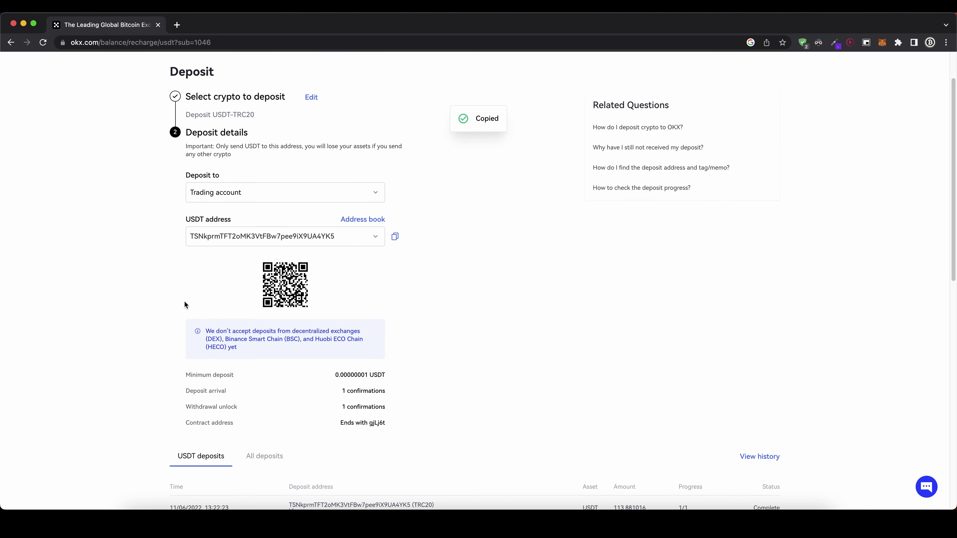
pyautogui.scroll(-5, 180, 316)
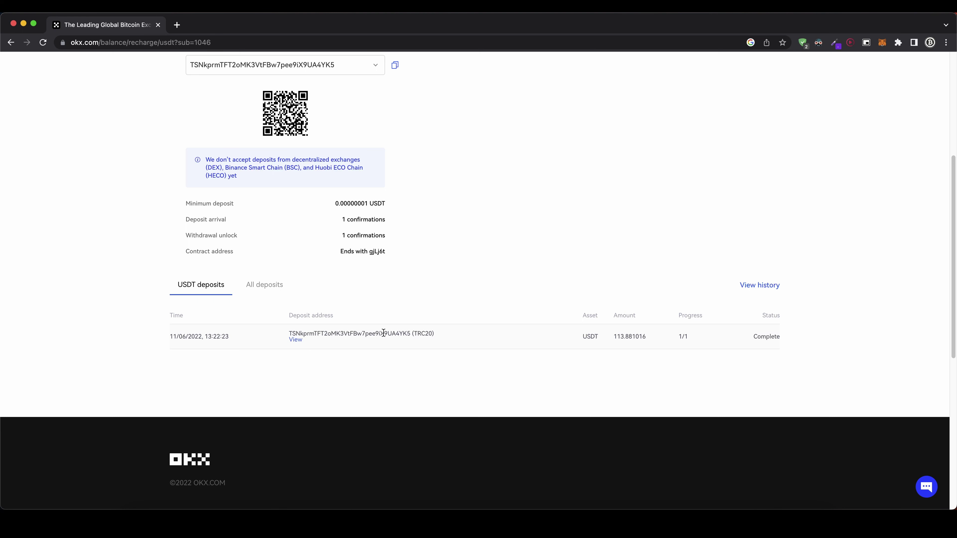
pyautogui.scroll(10, 383, 333)
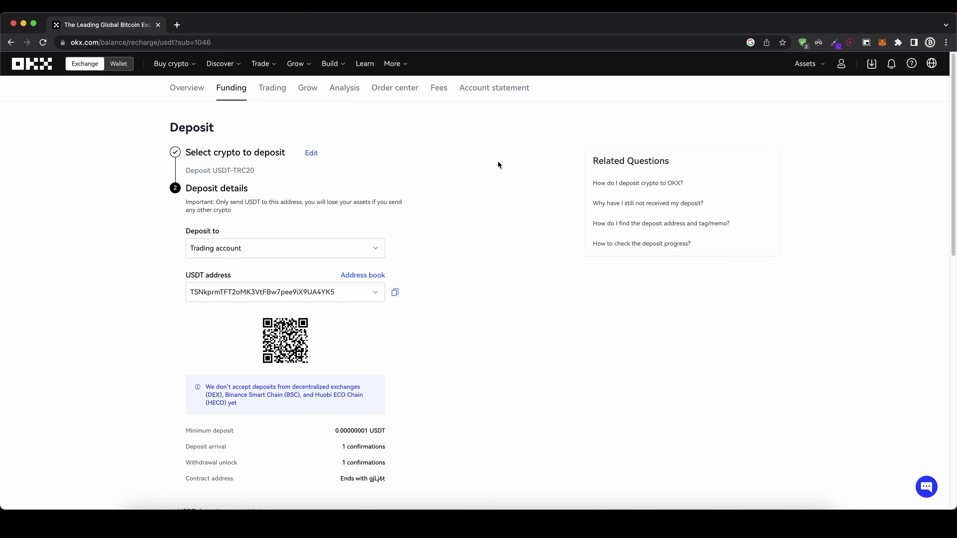
# Step: Open the page for buying crypto with a card and browse the available fiat payment currencies, keeping EUR
pyautogui.moveTo(174, 64)
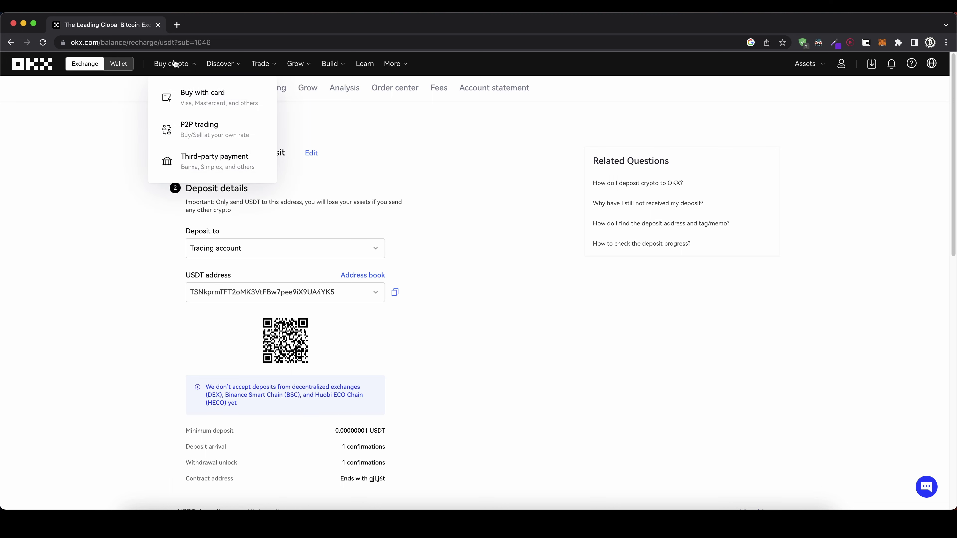
pyautogui.click(195, 98)
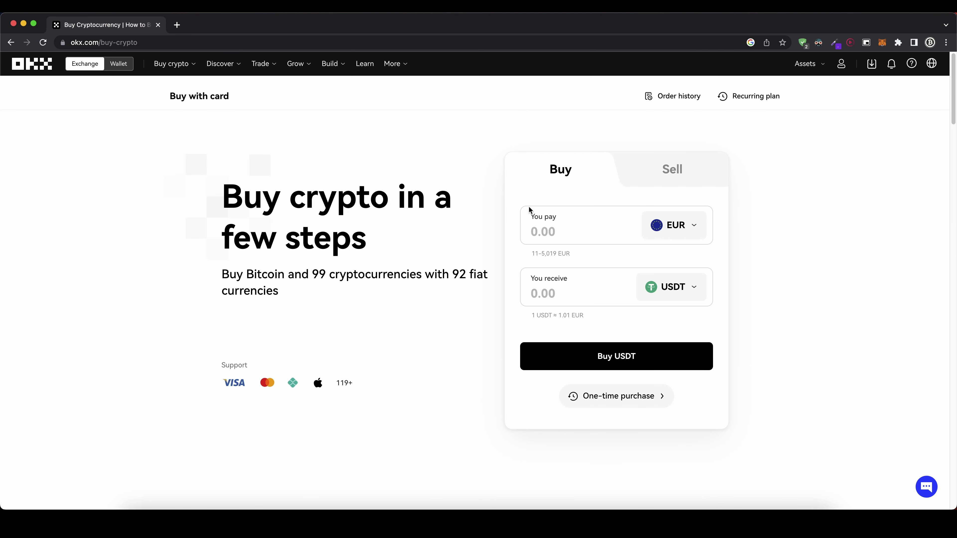
pyautogui.click(697, 233)
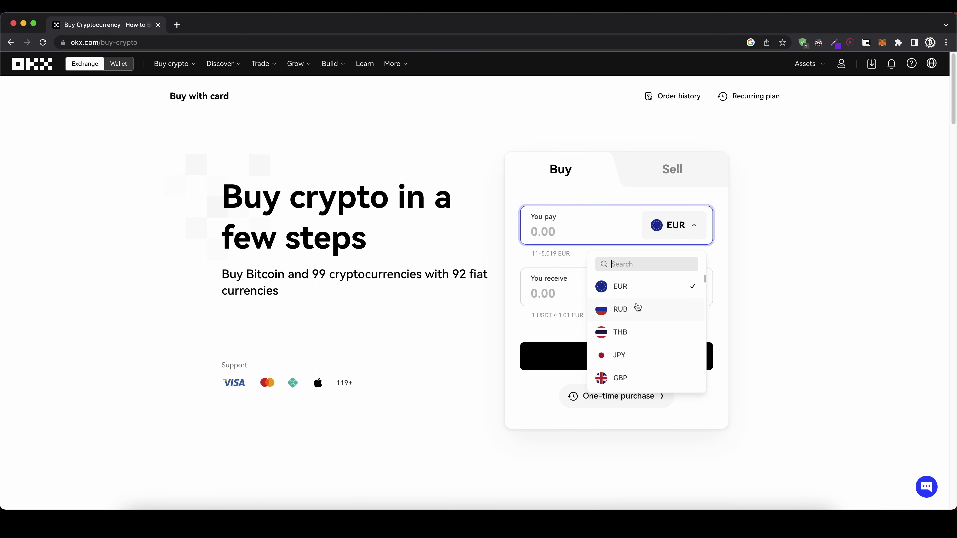
pyautogui.scroll(-10, 638, 309)
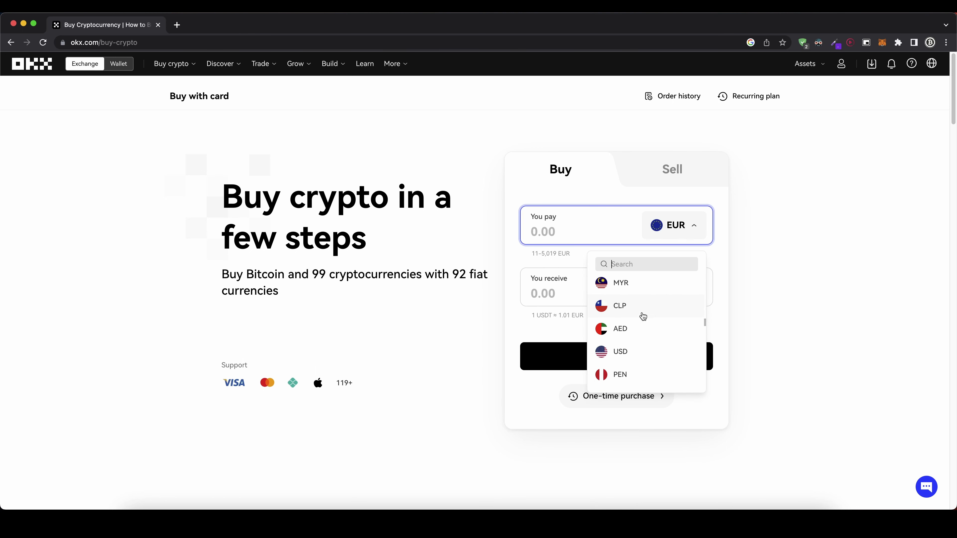
pyautogui.scroll(-8, 643, 317)
pyautogui.click(694, 225)
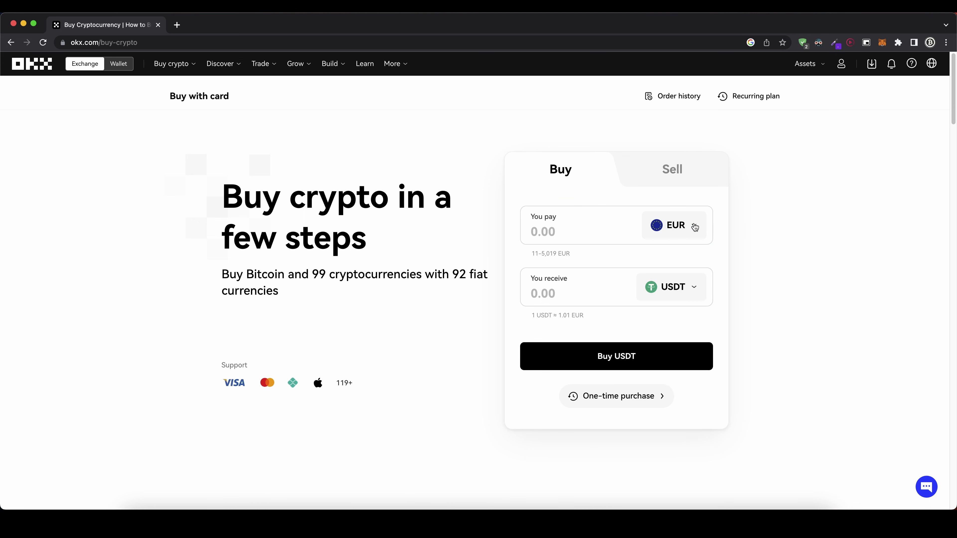
pyautogui.click(619, 229)
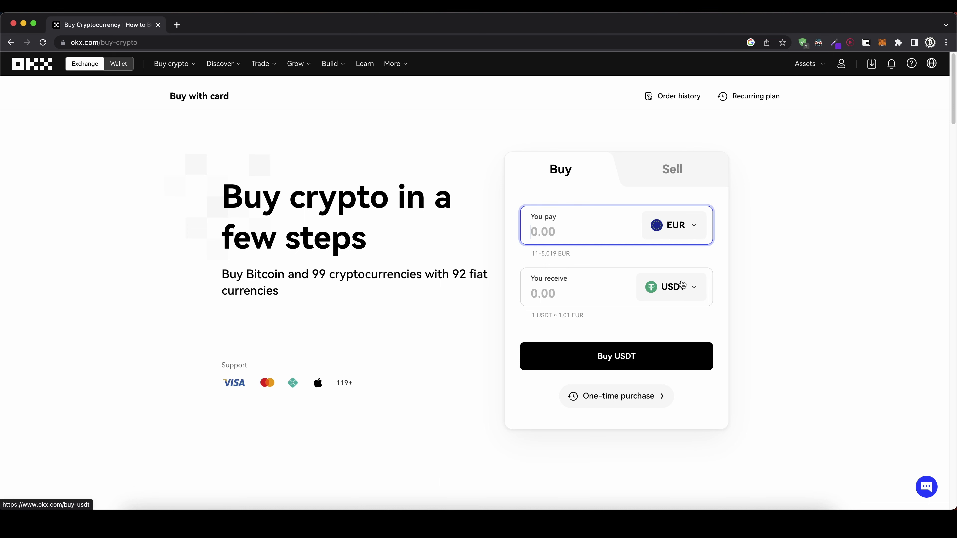
# Step: Browse the cryptocurrencies available for purchase and choose USDT (Tether) as the one to receive
pyautogui.click(682, 290)
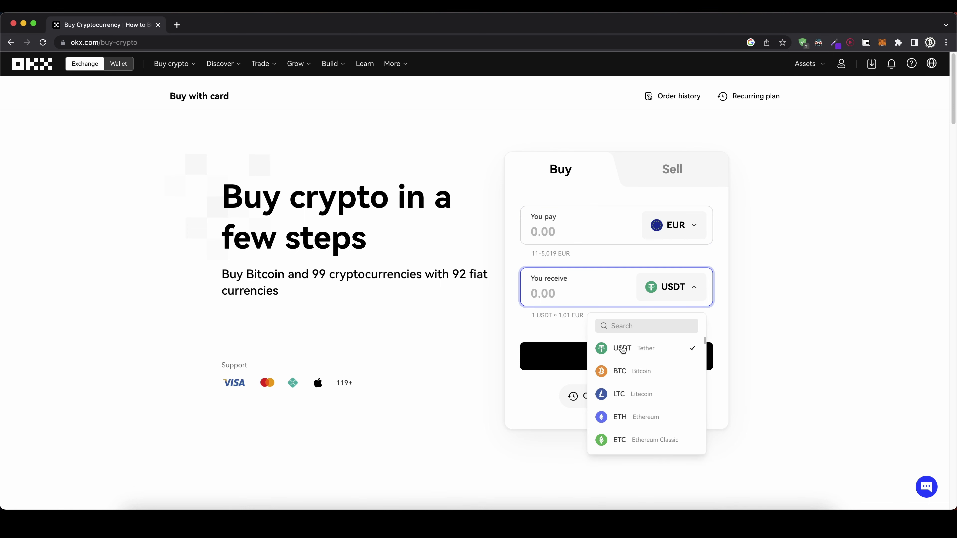
pyautogui.scroll(-1, 644, 396)
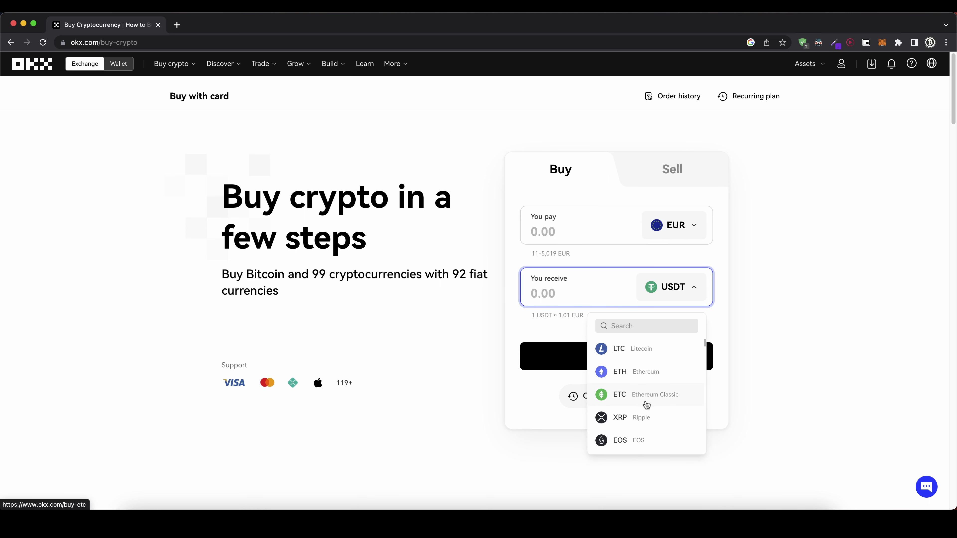
pyautogui.scroll(2, 647, 401)
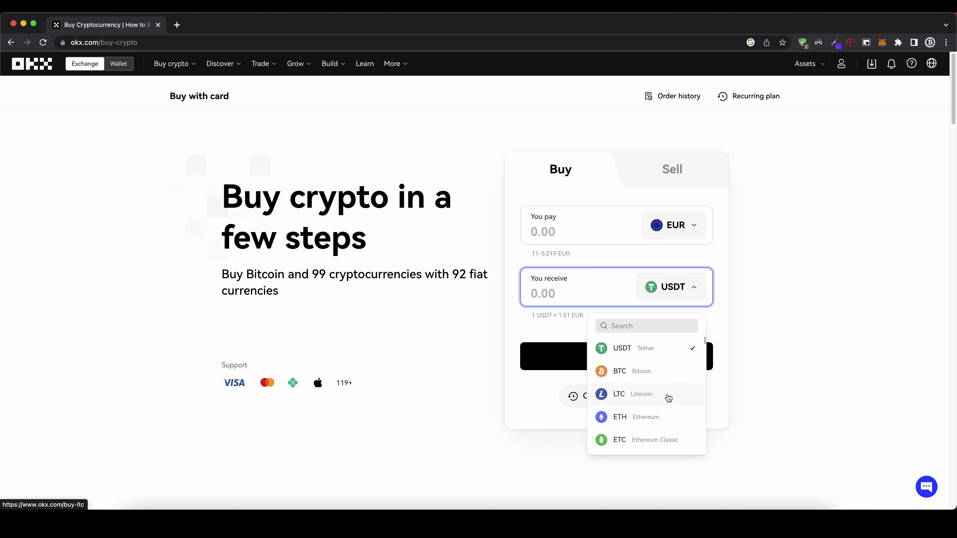
pyautogui.scroll(-1, 667, 398)
pyautogui.scroll(2, 647, 377)
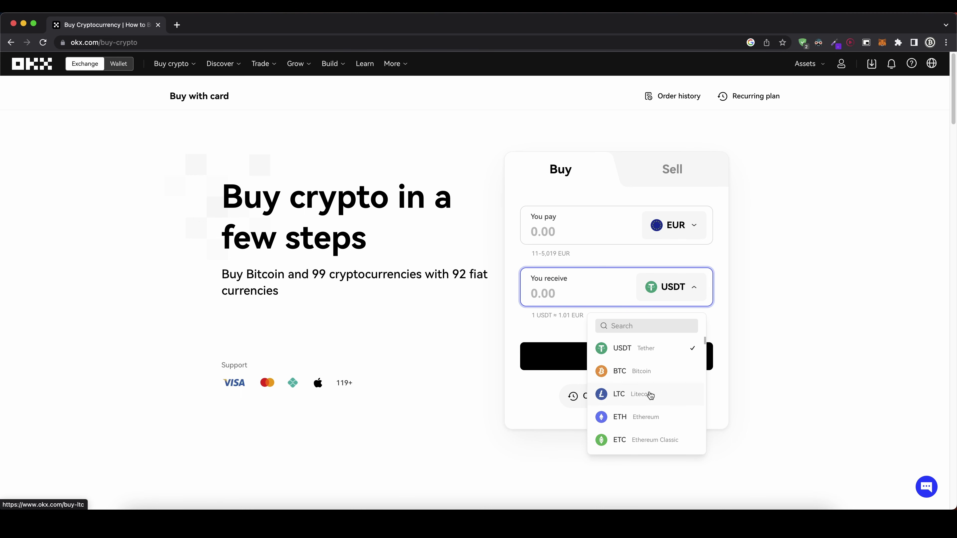
pyautogui.click(645, 351)
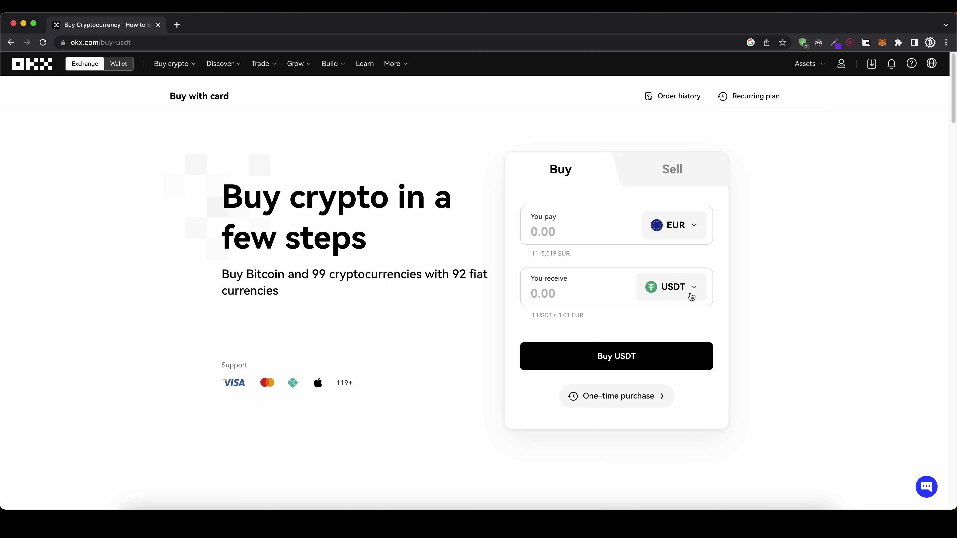
# Step: Enter 500 EUR as the amount to pay and proceed to the payment methods for buying USDT
pyautogui.click(573, 236)
pyautogui.write('500')
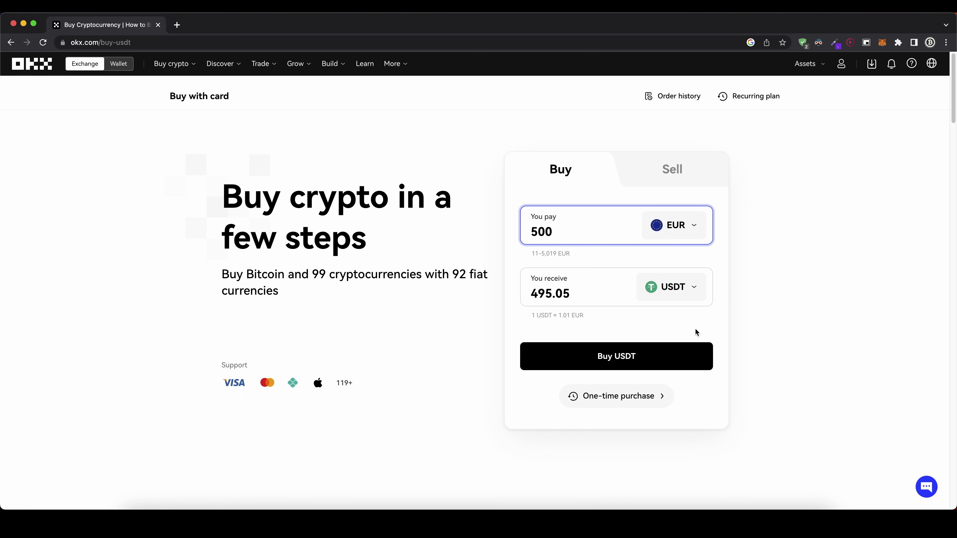
pyautogui.click(624, 358)
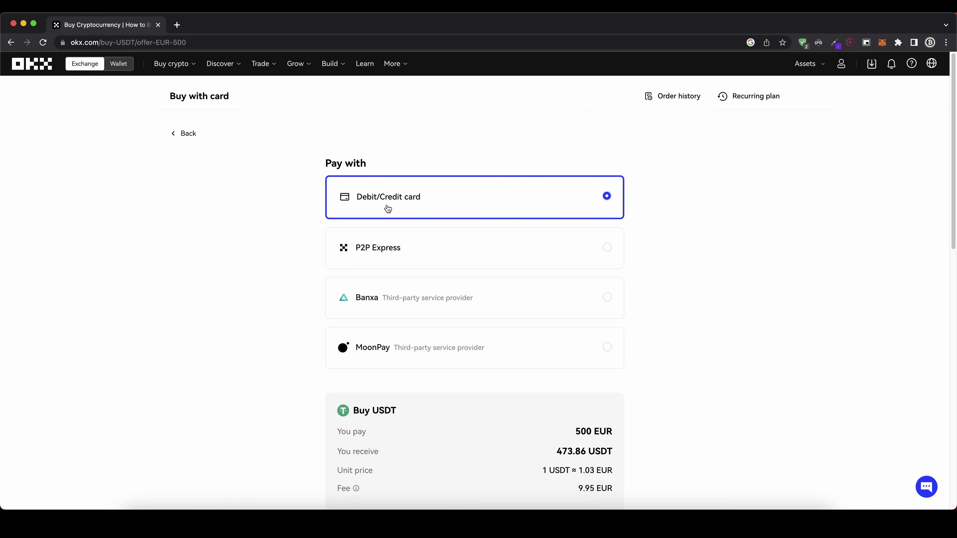
# Step: Compare the card, Banxa and MoonPay payment offers, select Banxa as the provider, and review the USDT purchase summary
pyautogui.scroll(-2, 544, 170)
pyautogui.scroll(-3, 584, 175)
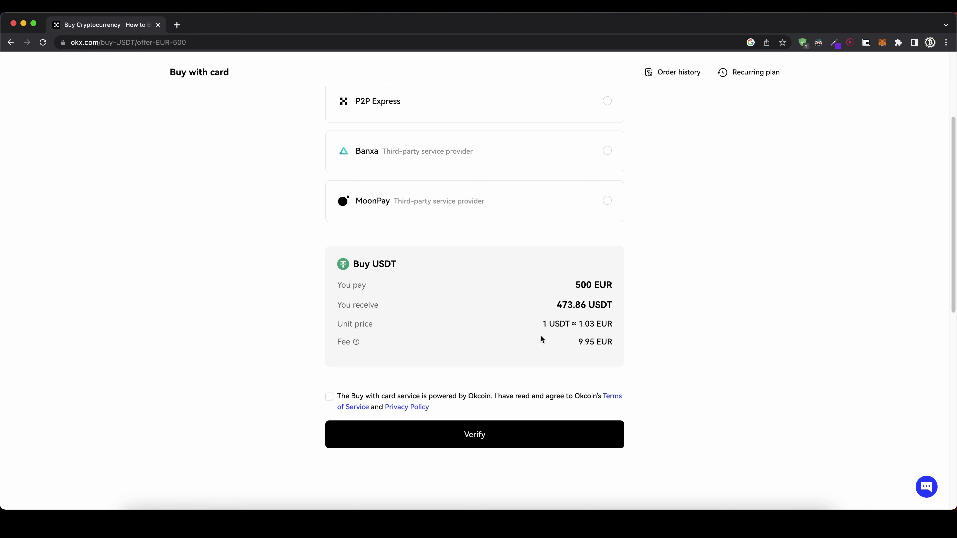
pyautogui.scroll(4, 541, 339)
pyautogui.click(407, 287)
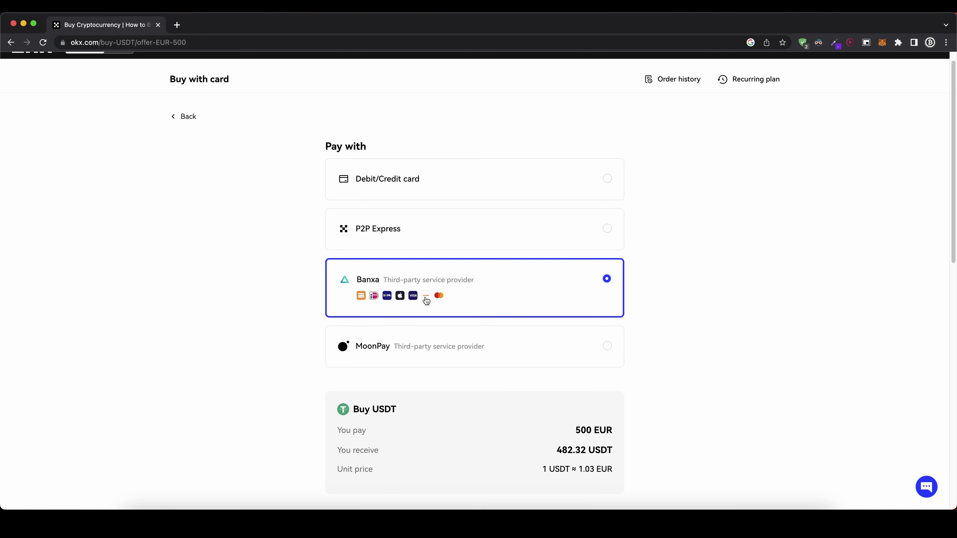
pyautogui.click(351, 345)
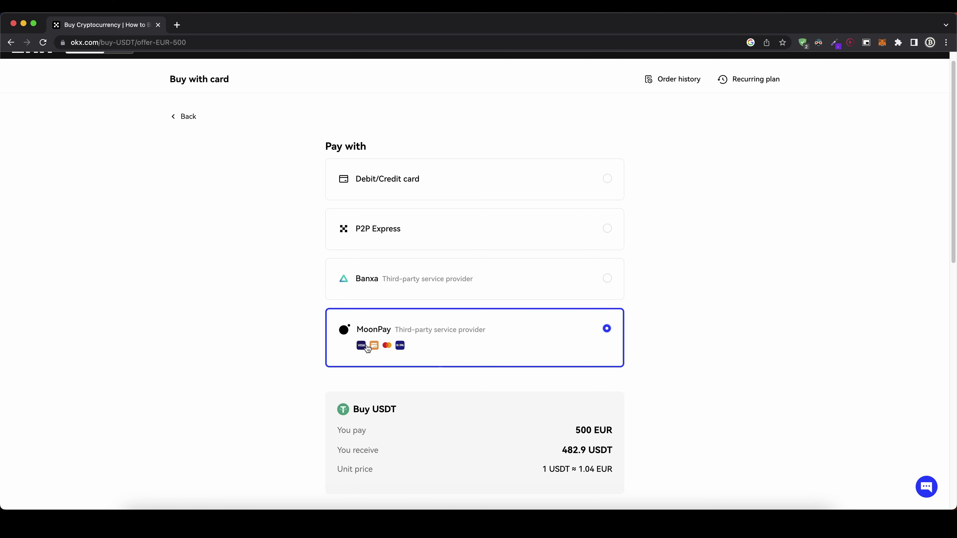
pyautogui.click(383, 290)
pyautogui.scroll(-1, 377, 299)
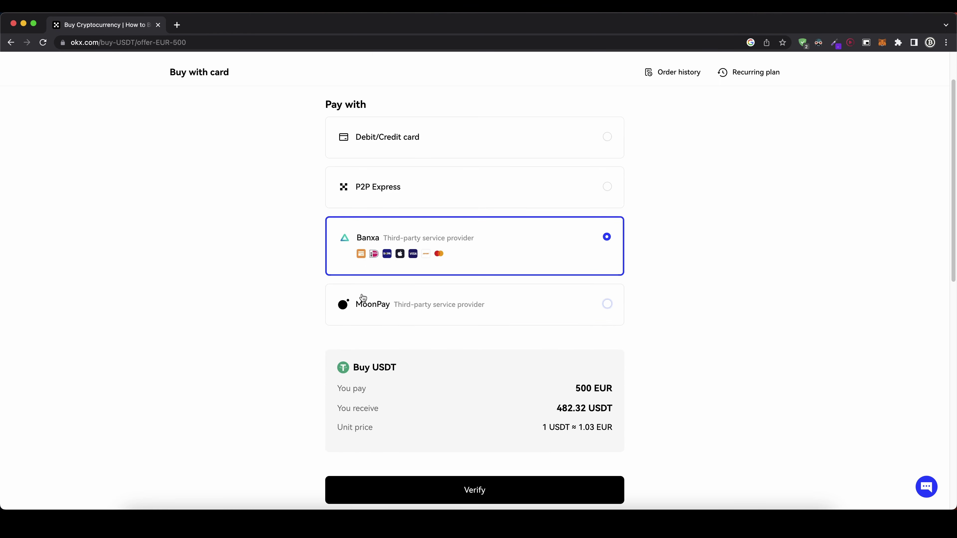
pyautogui.scroll(-1, 362, 298)
pyautogui.scroll(-1, 485, 350)
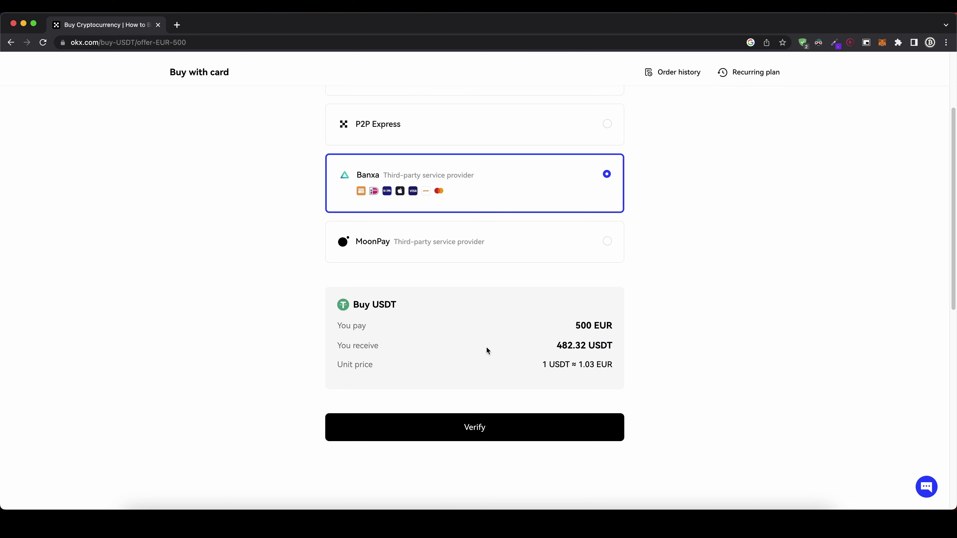
pyautogui.scroll(-1, 512, 357)
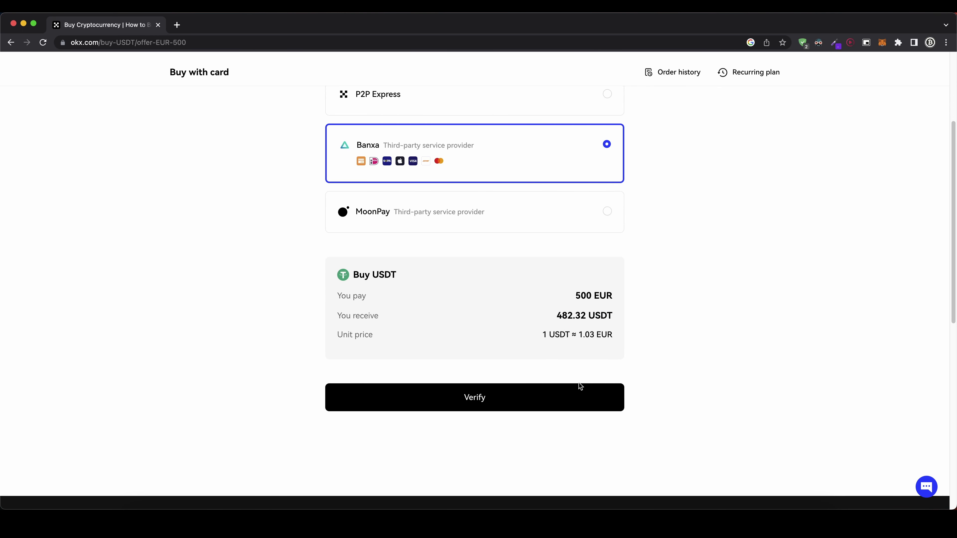
pyautogui.scroll(5, 578, 382)
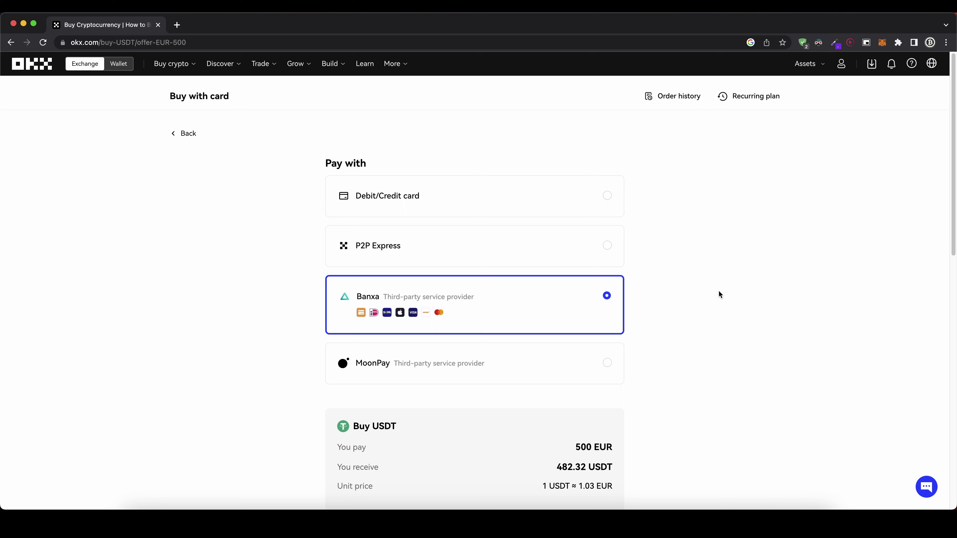
# Step: Open the account's asset overview and check the estimated total value
pyautogui.moveTo(810, 74)
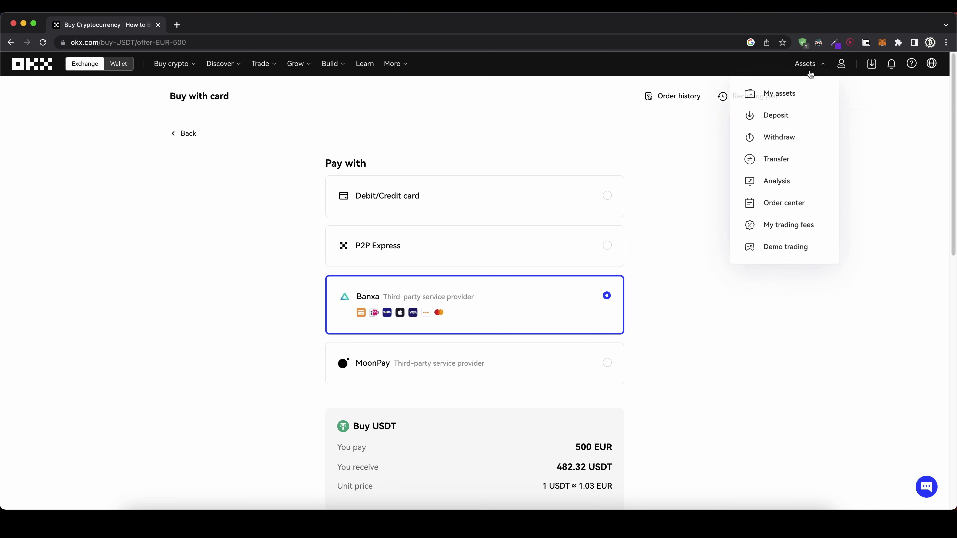
pyautogui.click(798, 97)
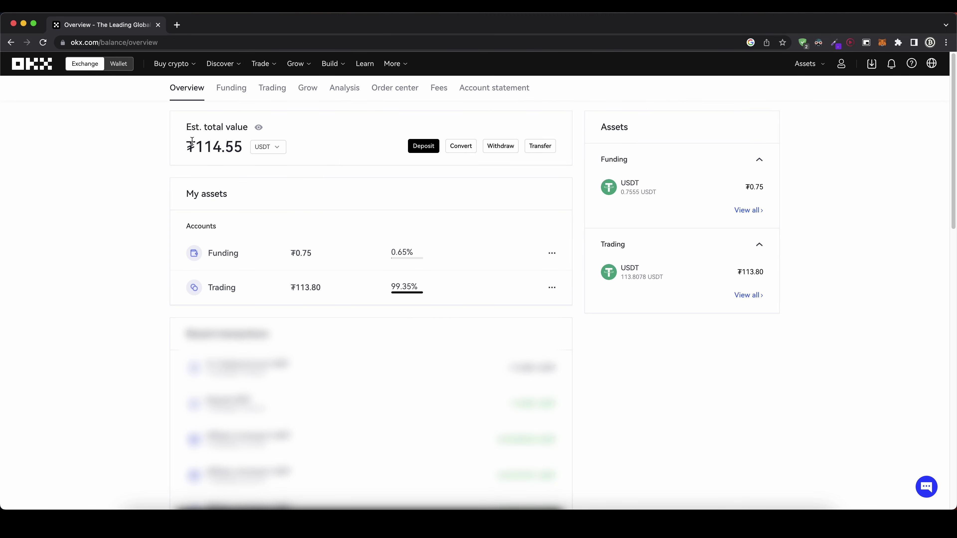
pyautogui.moveTo(187, 147); pyautogui.dragTo(250, 150)
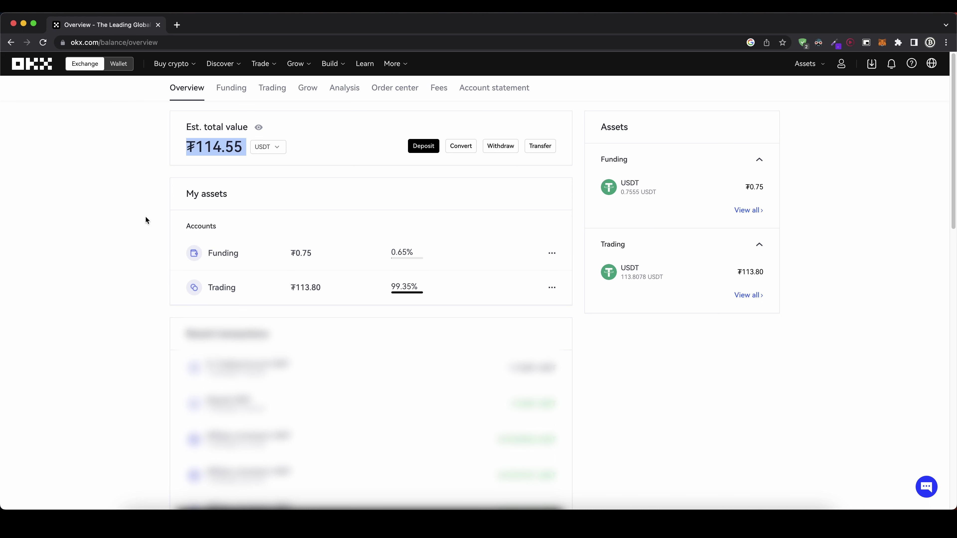
pyautogui.click(93, 197)
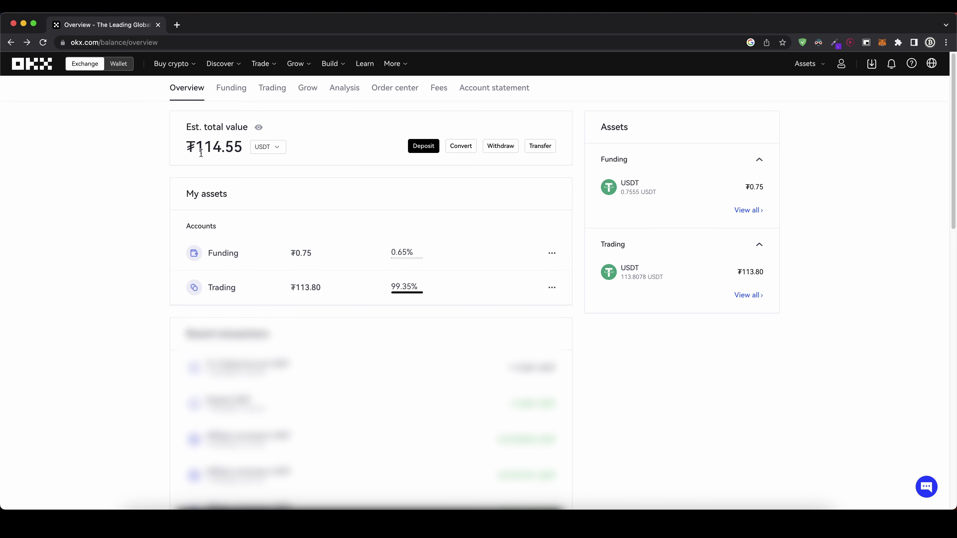
pyautogui.moveTo(200, 146); pyautogui.dragTo(241, 147)
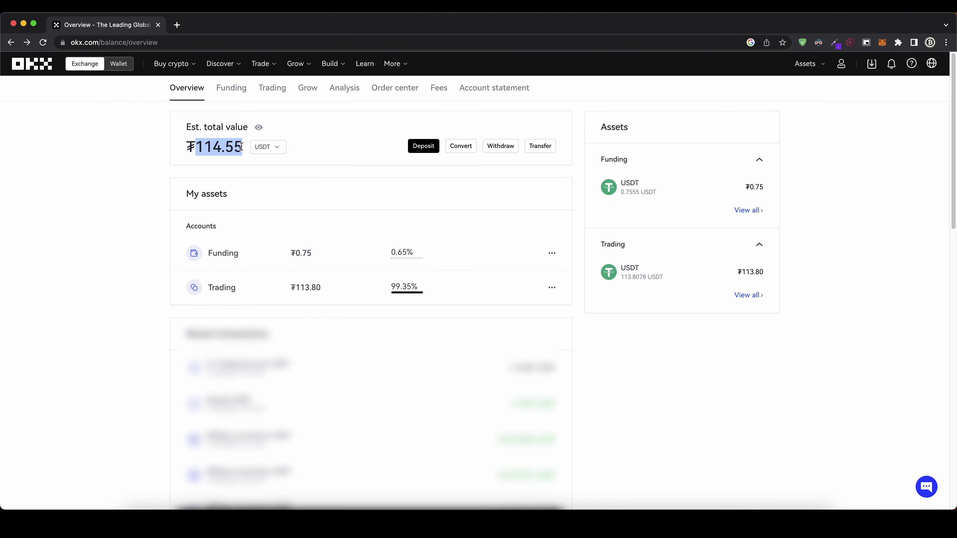
pyautogui.click(240, 147)
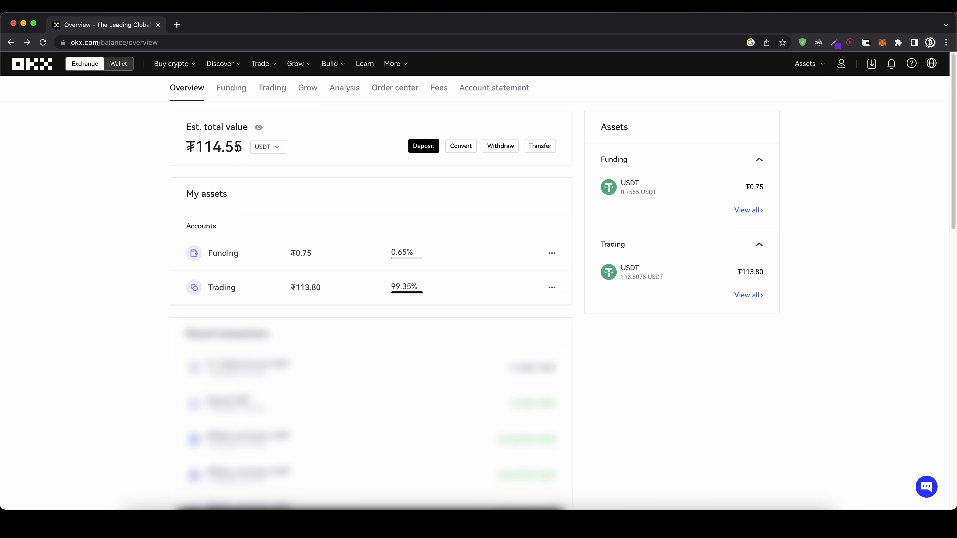
# Step: Open the futures trading page
pyautogui.moveTo(276, 61)
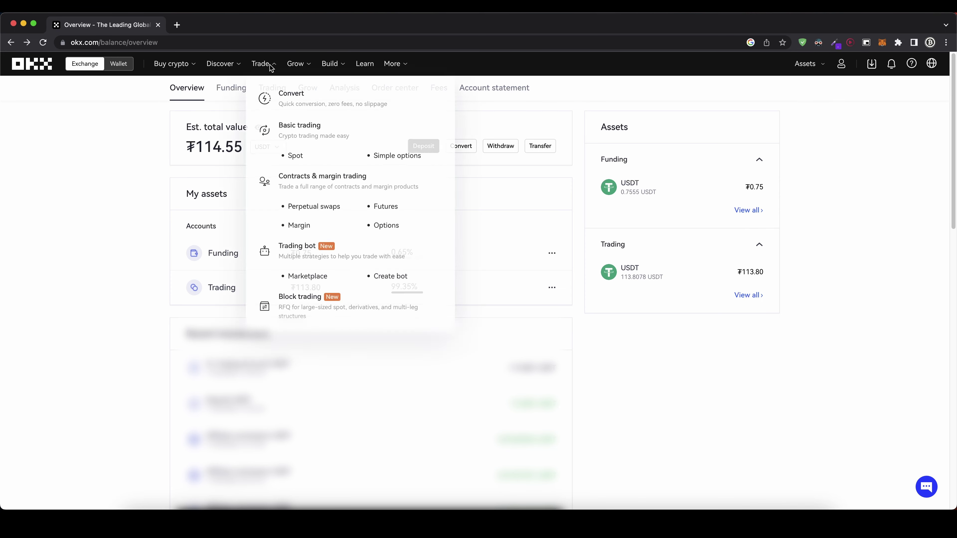
pyautogui.click(398, 210)
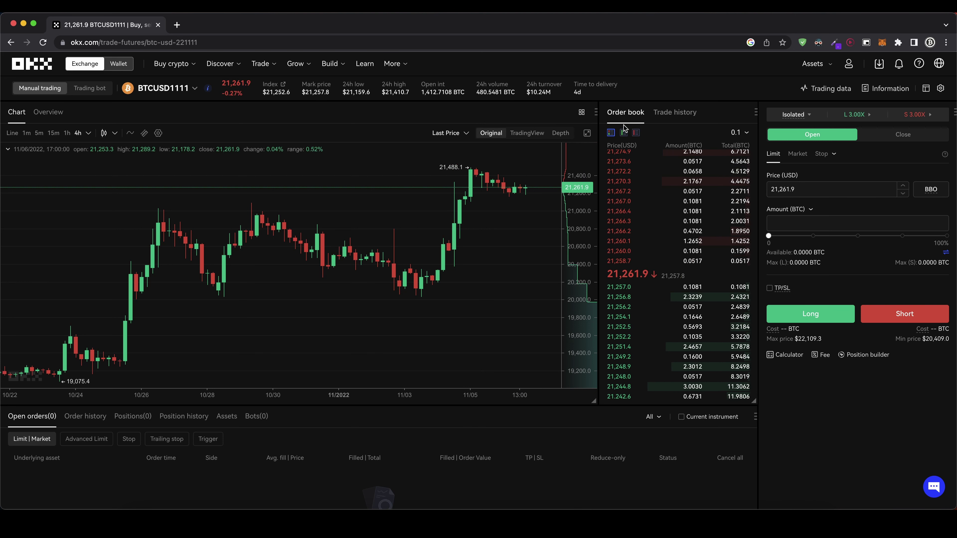
# Step: Switch the trade mode layout to Standard and back to Pro
pyautogui.click(925, 88)
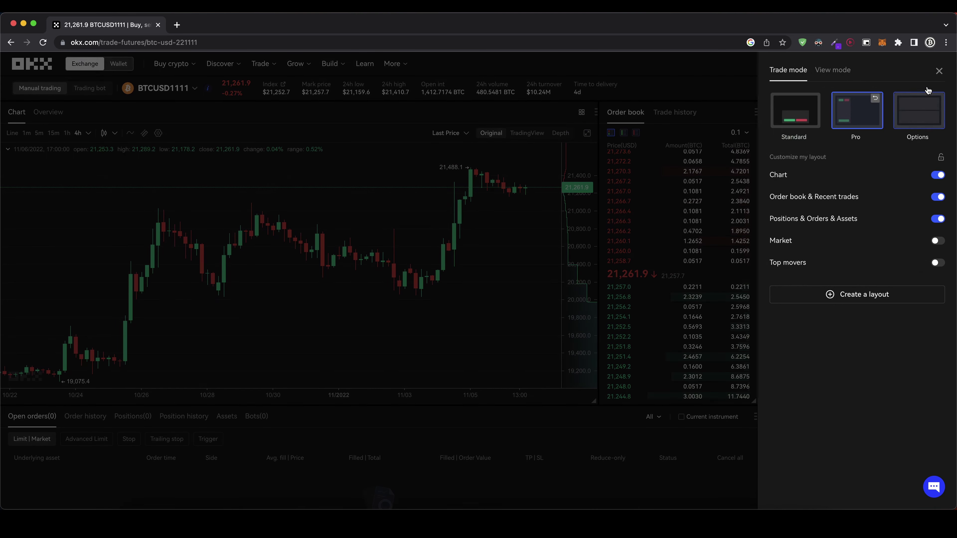
pyautogui.click(800, 110)
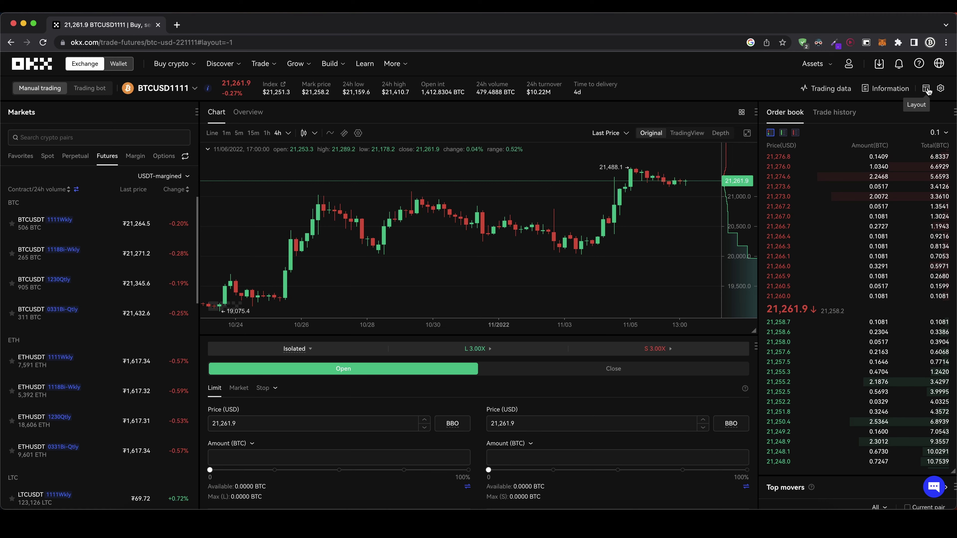
pyautogui.click(926, 88)
pyautogui.click(858, 121)
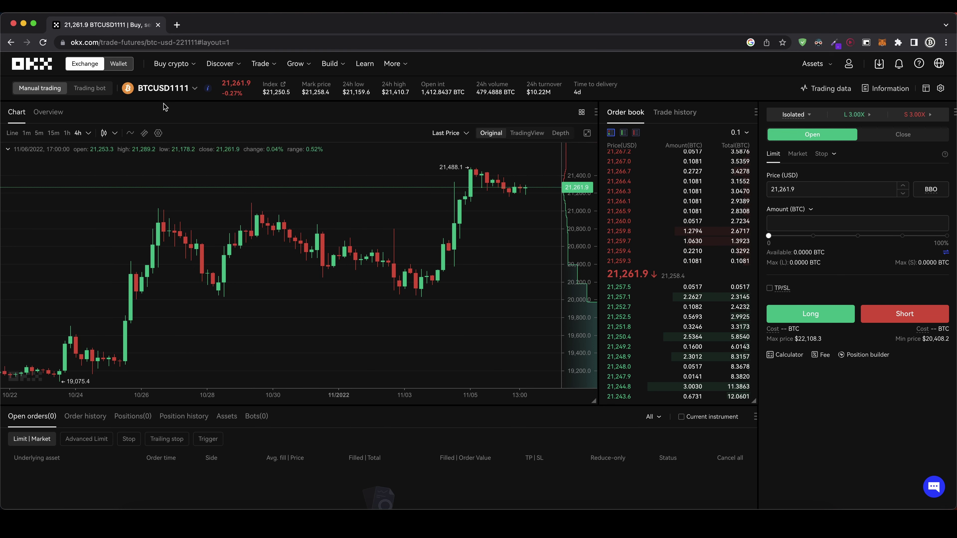
# Step: Browse the perpetual contracts in the trading pair list and open BTCUSDT Perp
pyautogui.moveTo(166, 93)
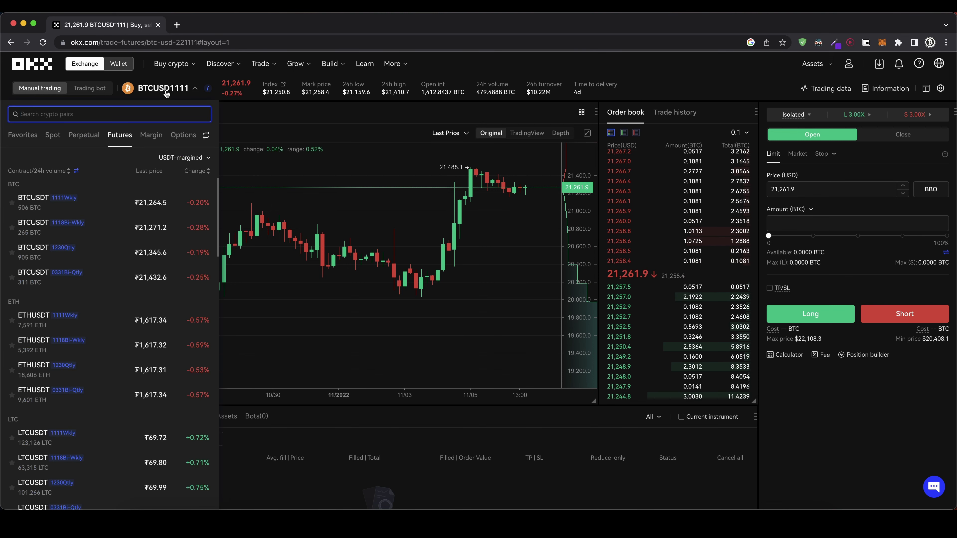
pyautogui.click(84, 135)
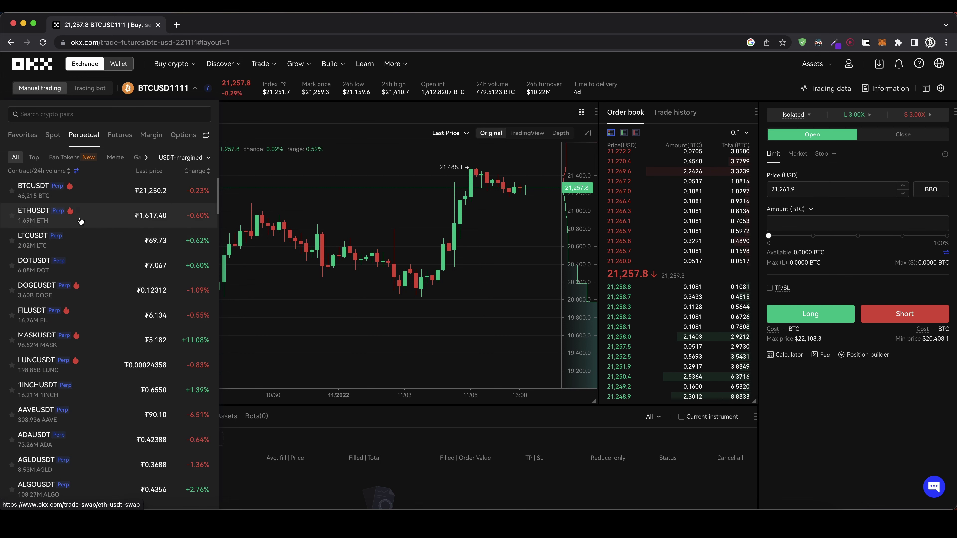
pyautogui.click(84, 183)
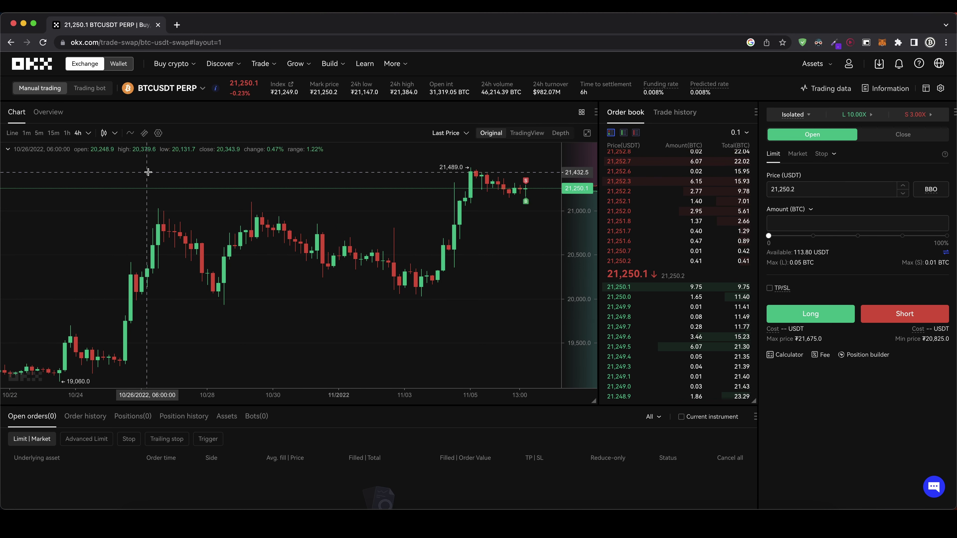
# Step: Review the available time intervals for the BTCUSDT Perp chart and set it to 15m
pyautogui.hscroll(3, 250, 274)
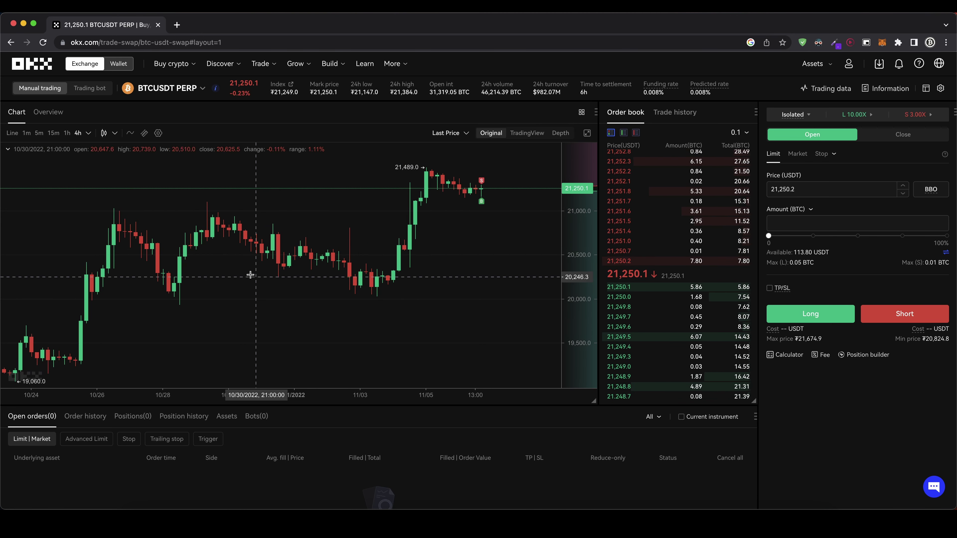
pyautogui.hscroll(2, 282, 207)
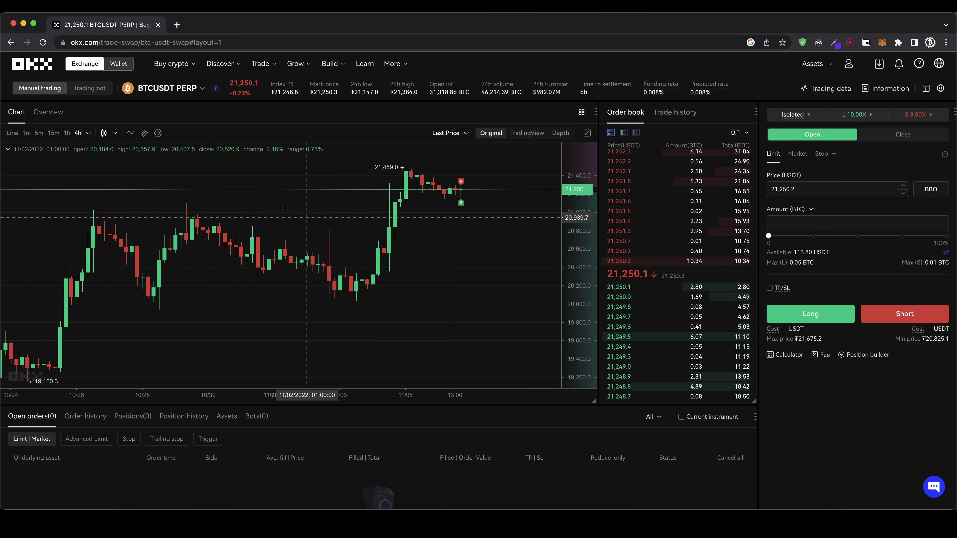
pyautogui.click(73, 135)
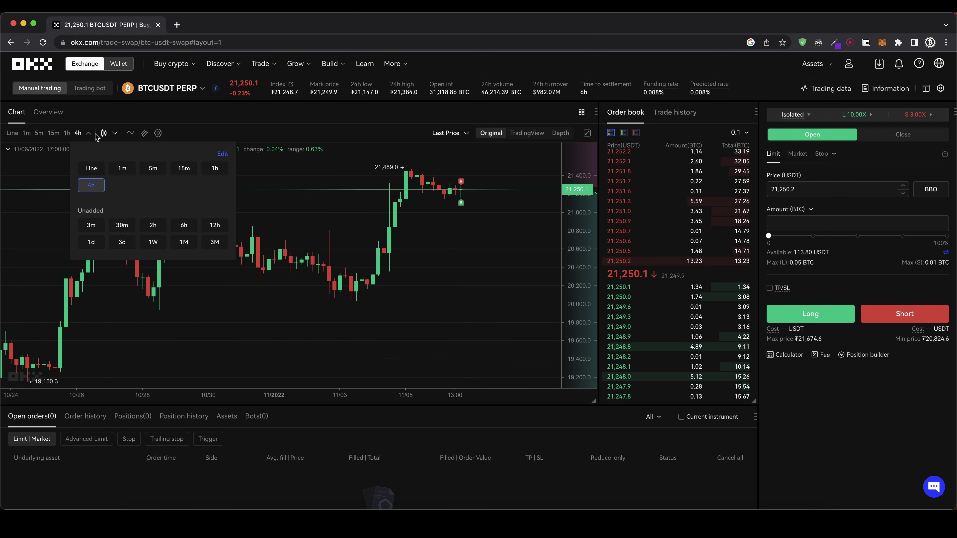
pyautogui.click(94, 190)
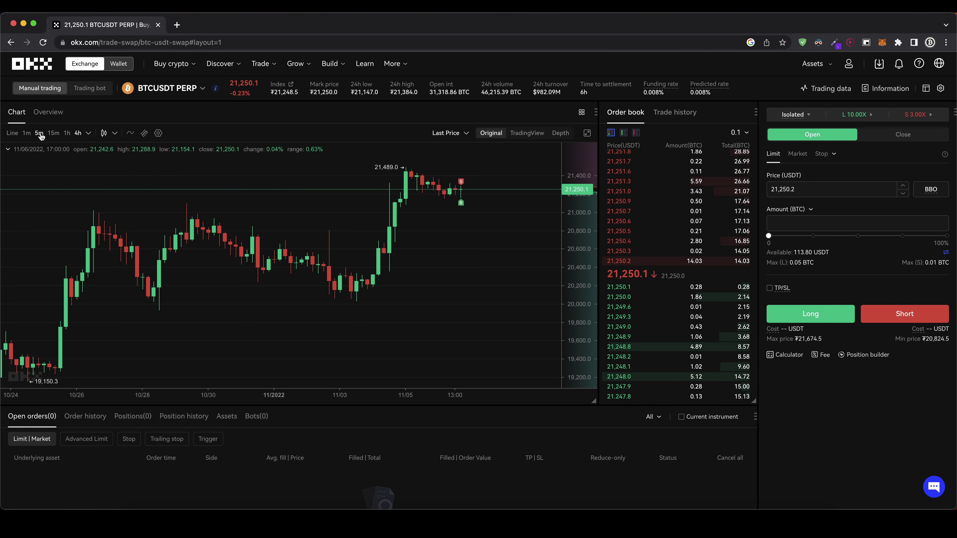
pyautogui.click(53, 133)
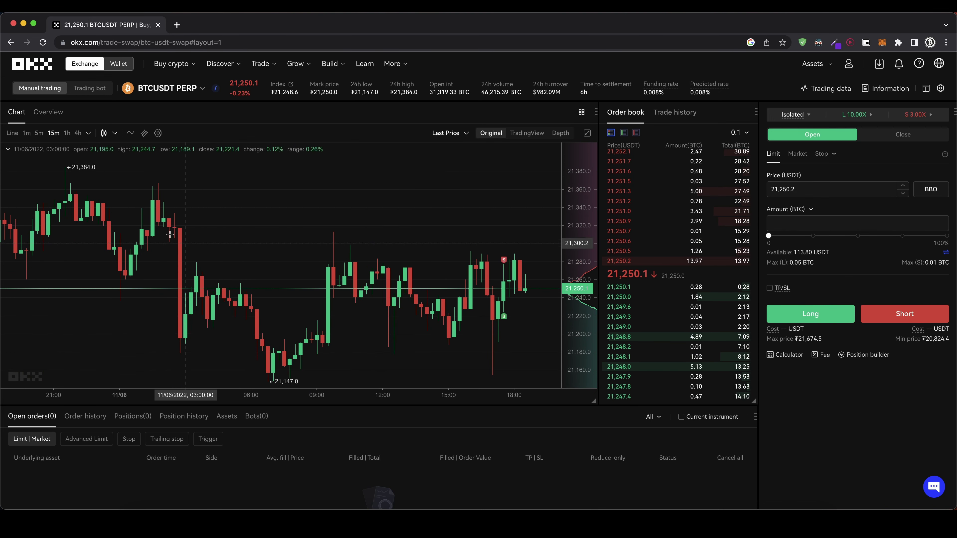
pyautogui.hscroll(3, 369, 220)
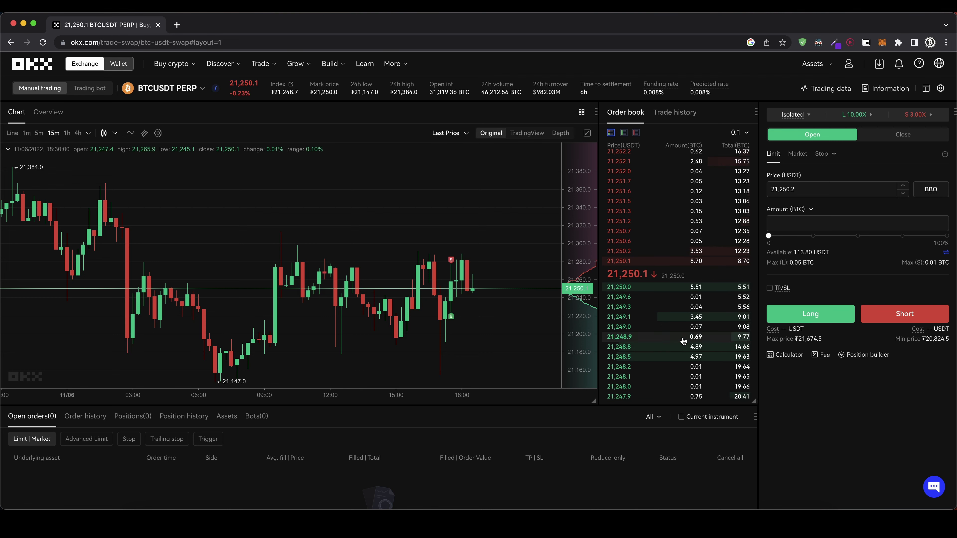
# Step: Review the open orders, the positions and the USDT equity available in the trading account
pyautogui.scroll(-2, 377, 415)
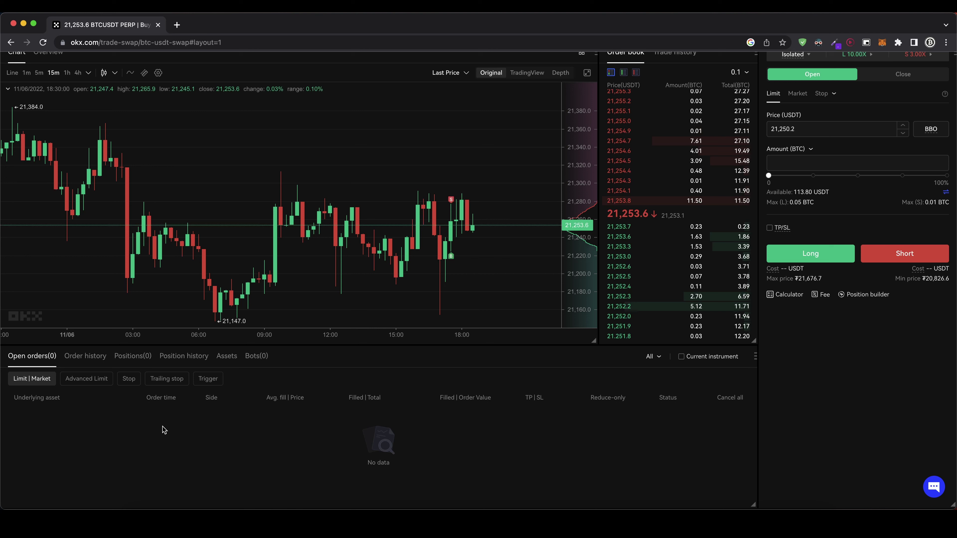
pyautogui.click(137, 357)
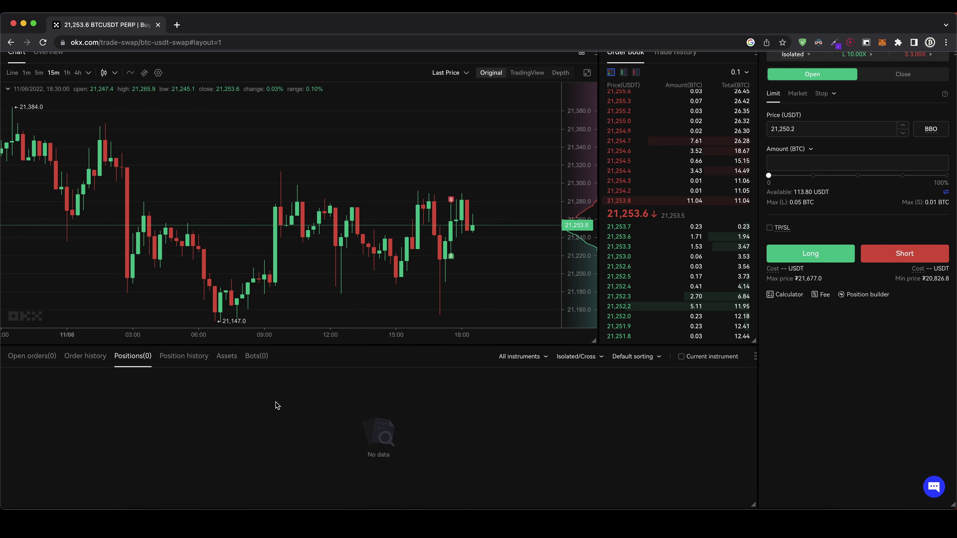
pyautogui.click(222, 362)
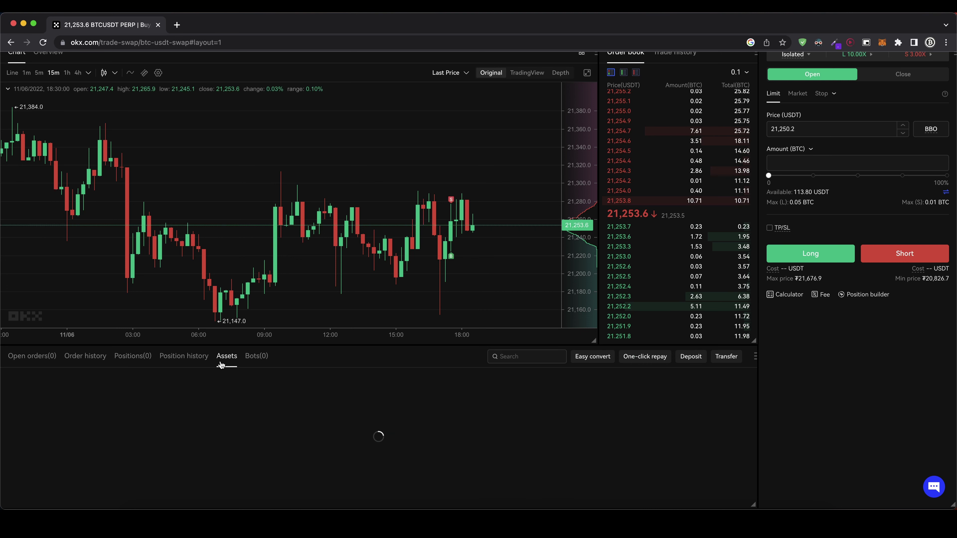
pyautogui.doubleClick(146, 429)
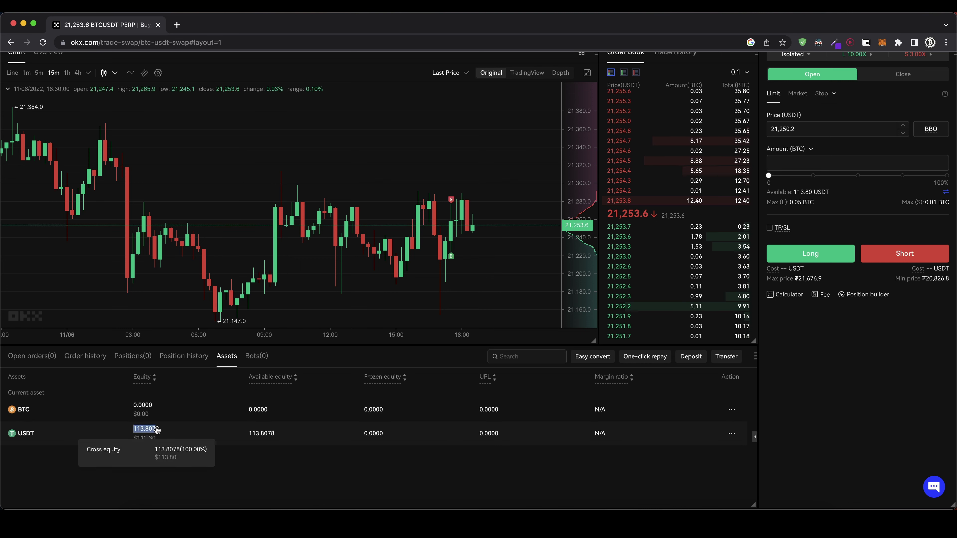
pyautogui.moveTo(181, 435); pyautogui.dragTo(180, 442)
pyautogui.click(164, 459)
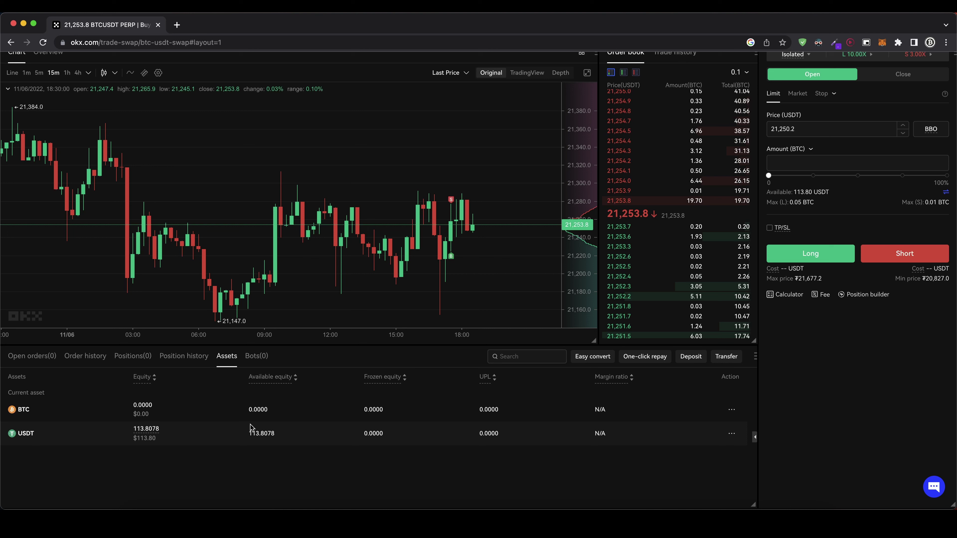
pyautogui.moveTo(131, 412); pyautogui.dragTo(148, 430)
pyautogui.click(171, 439)
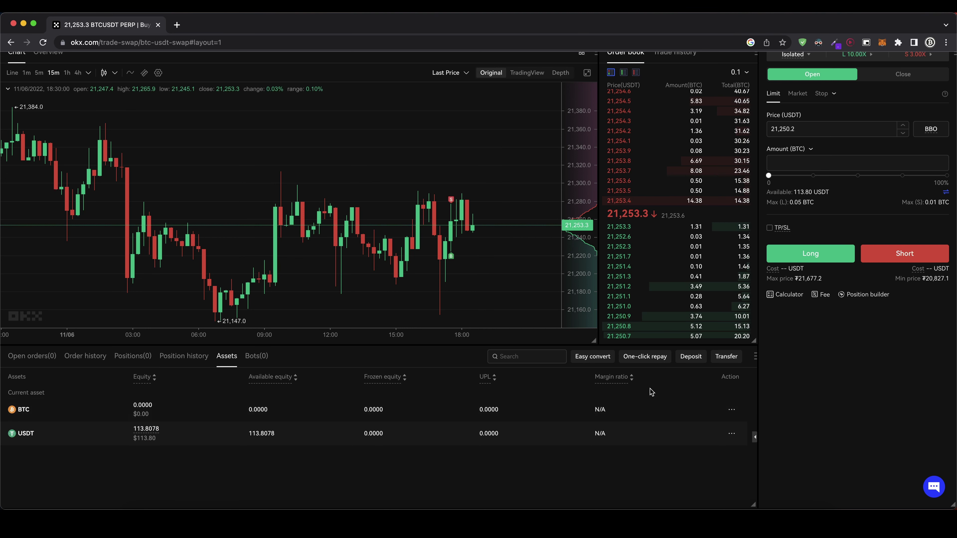
# Step: Examine the USDT transfer form with the funding account as source and the trading account as destination, and close it without transferring
pyautogui.click(726, 356)
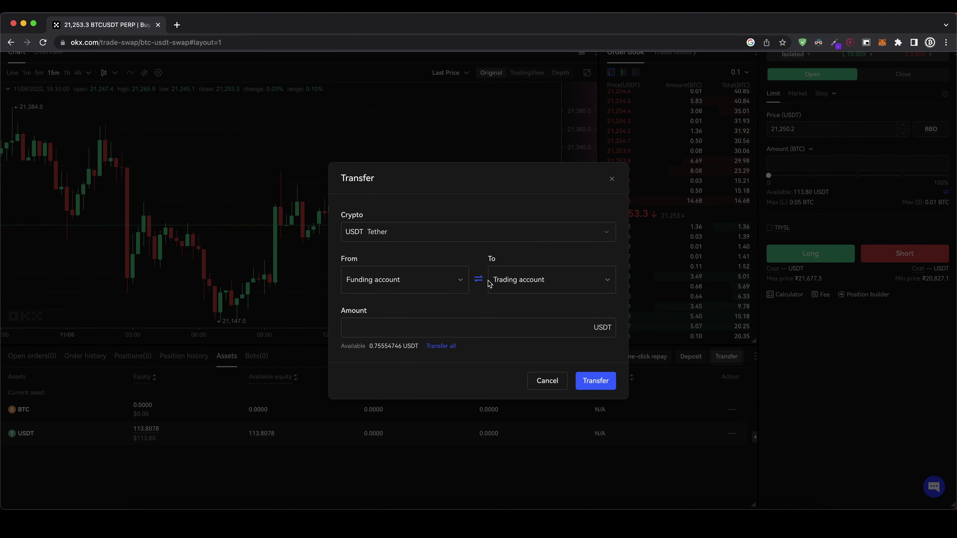
pyautogui.click(402, 285)
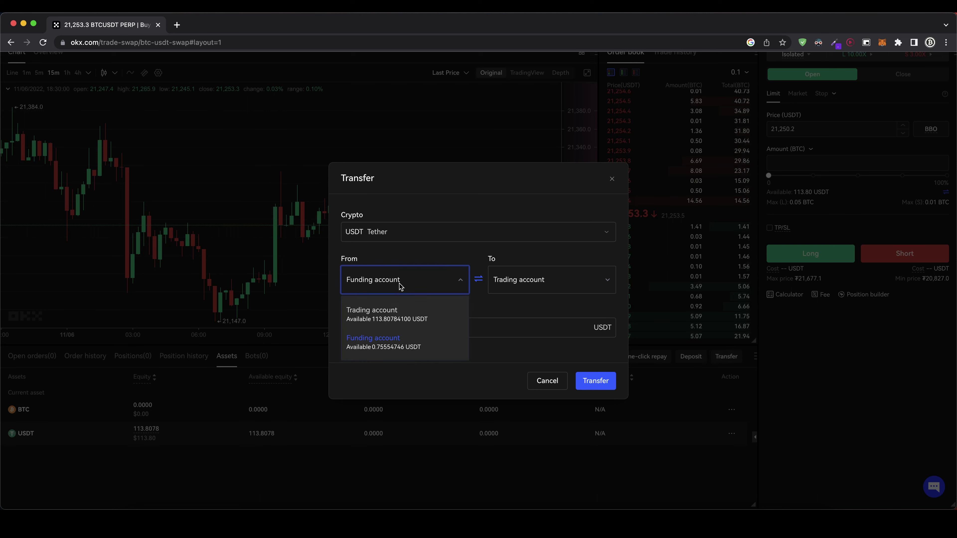
pyautogui.click(398, 345)
pyautogui.click(556, 273)
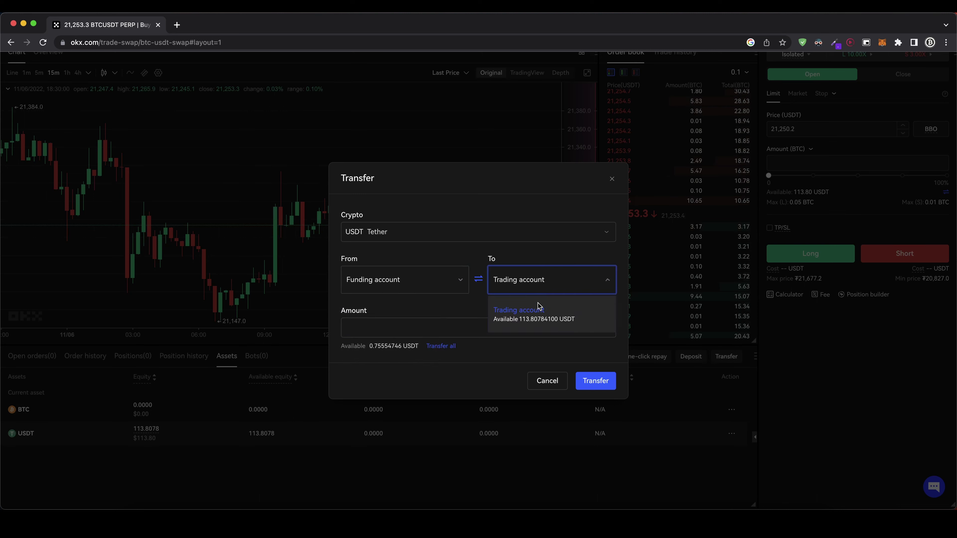
pyautogui.click(536, 279)
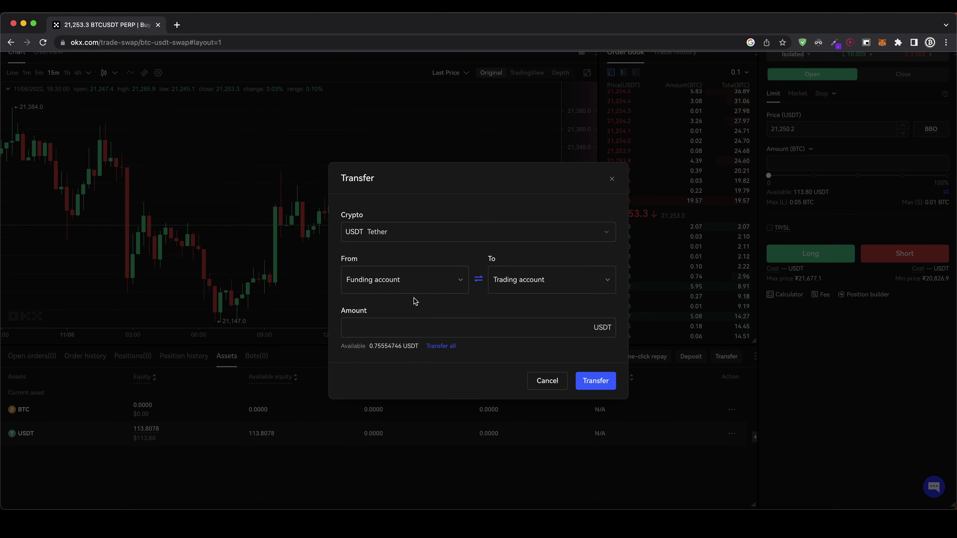
pyautogui.click(394, 328)
pyautogui.click(546, 381)
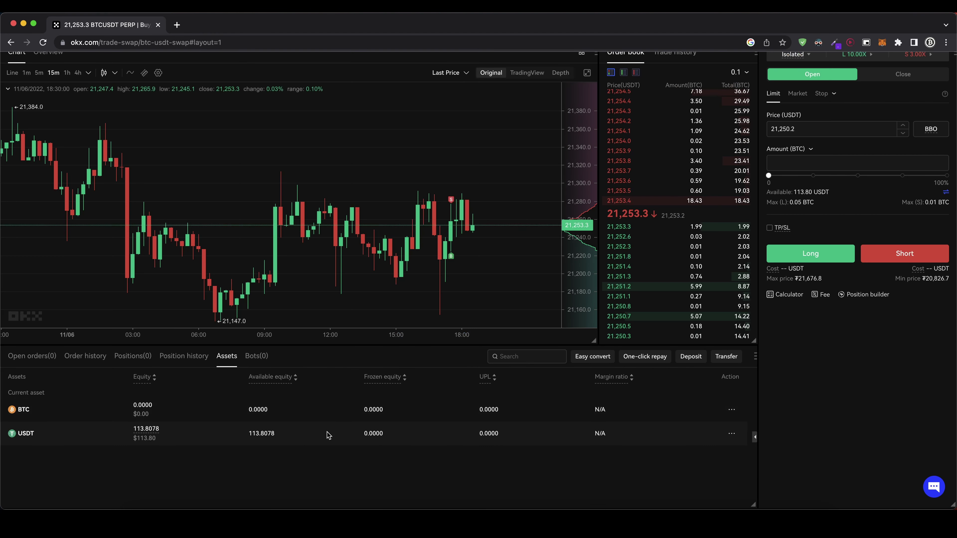
pyautogui.click(363, 453)
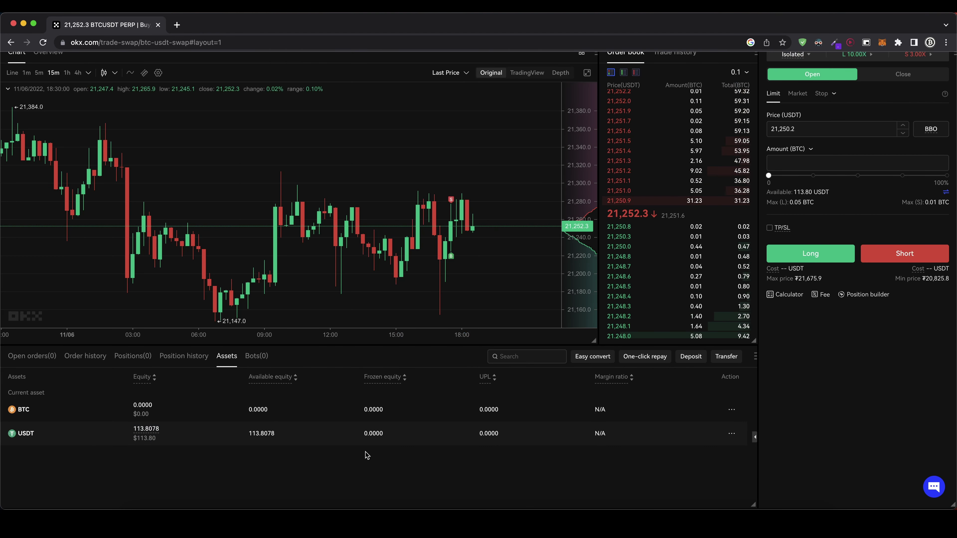
# Step: Review the margin mode options for the BTCUSDT Perp order and keep Isolated
pyautogui.scroll(3, 367, 455)
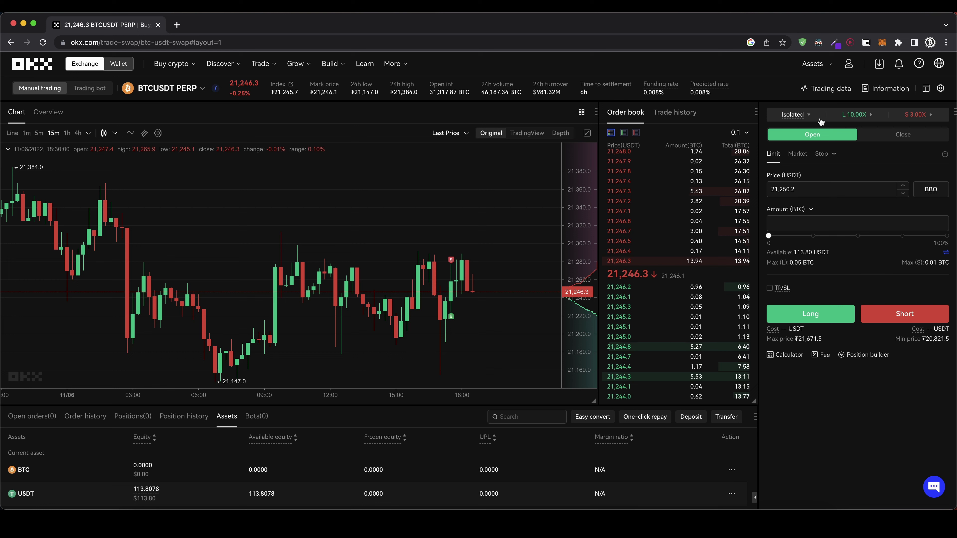
pyautogui.click(808, 116)
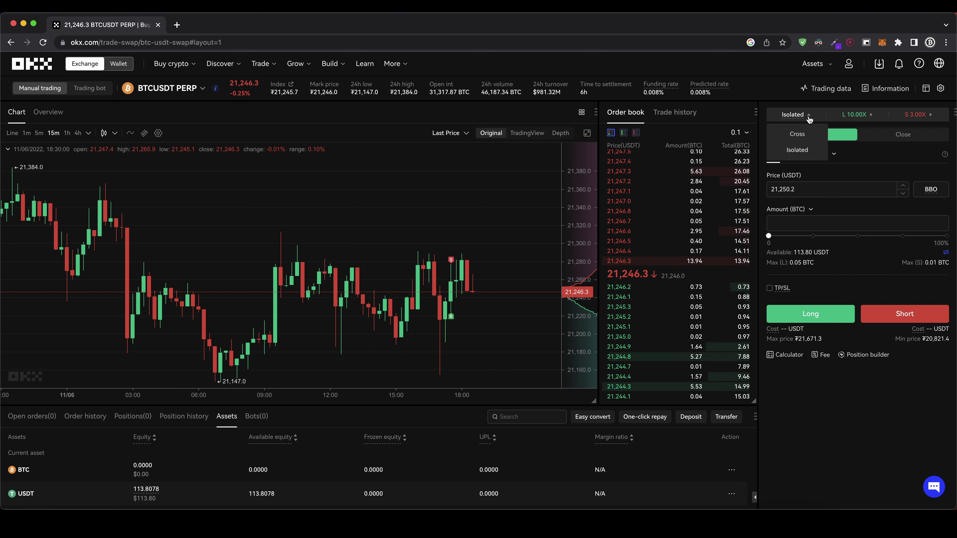
pyautogui.click(812, 153)
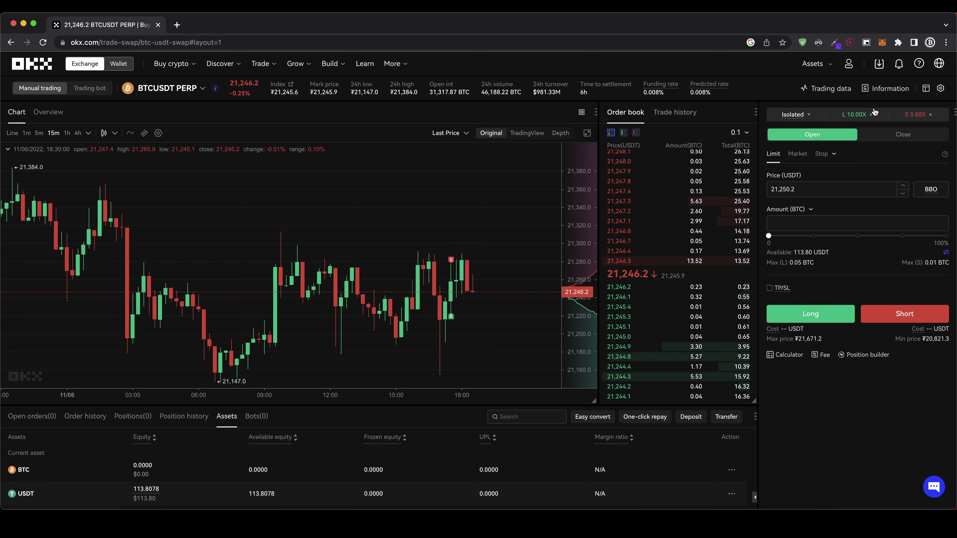
# Step: Review the leverage presets up to 125X for long BTCUSDT Perp positions and confirm 10X
pyautogui.click(866, 115)
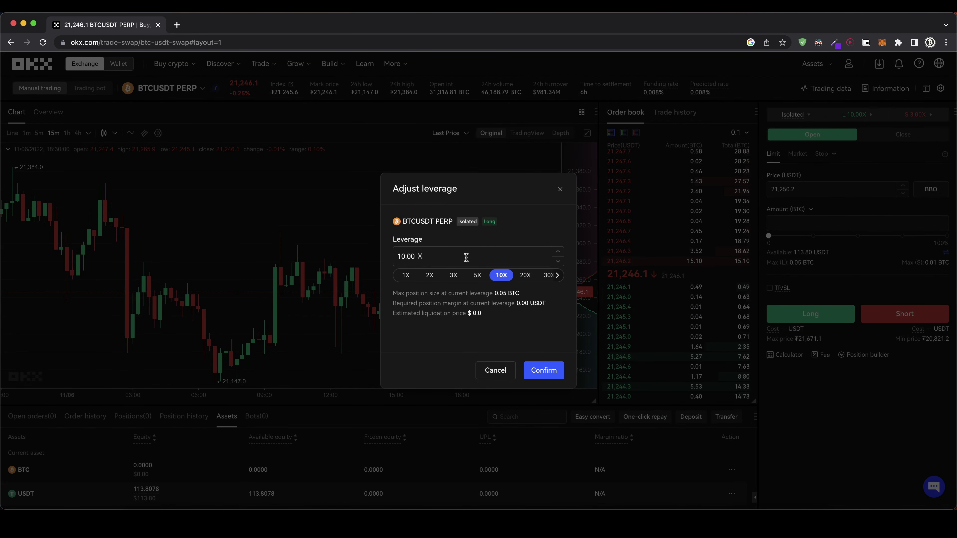
pyautogui.click(558, 277)
pyautogui.click(558, 277)
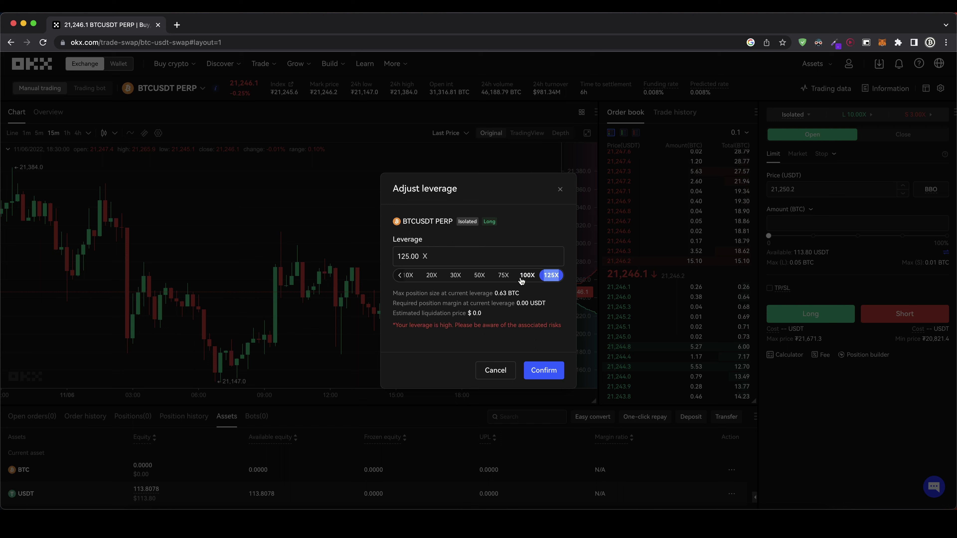
pyautogui.click(425, 253)
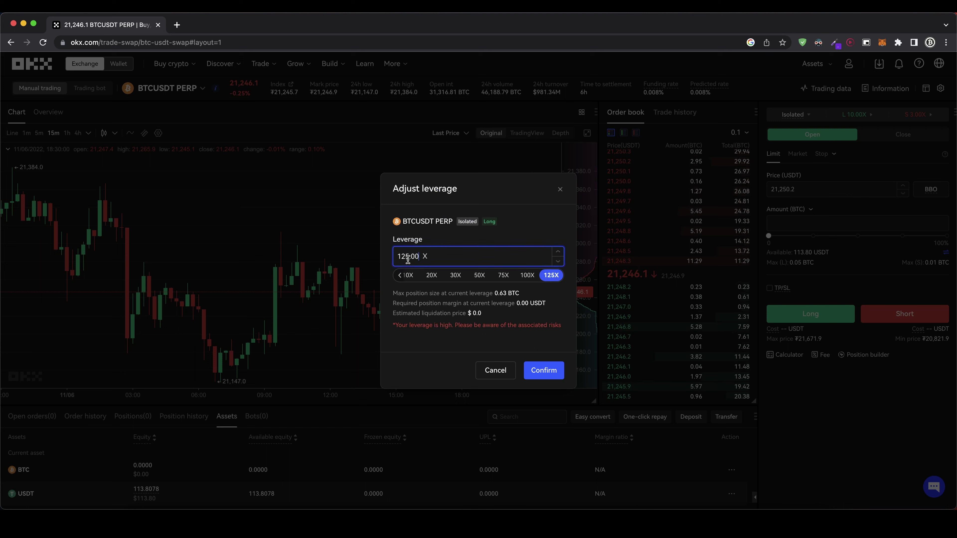
pyautogui.click(558, 261)
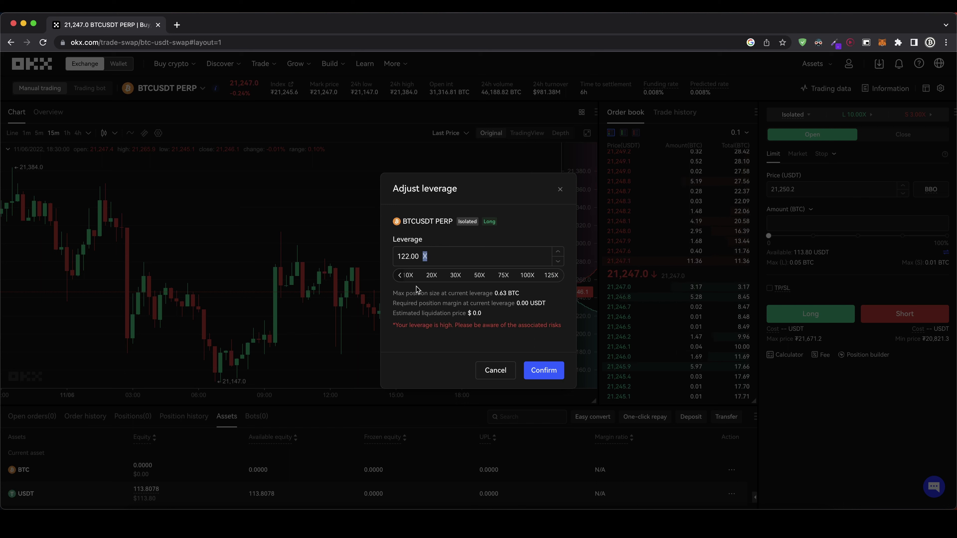
pyautogui.click(399, 276)
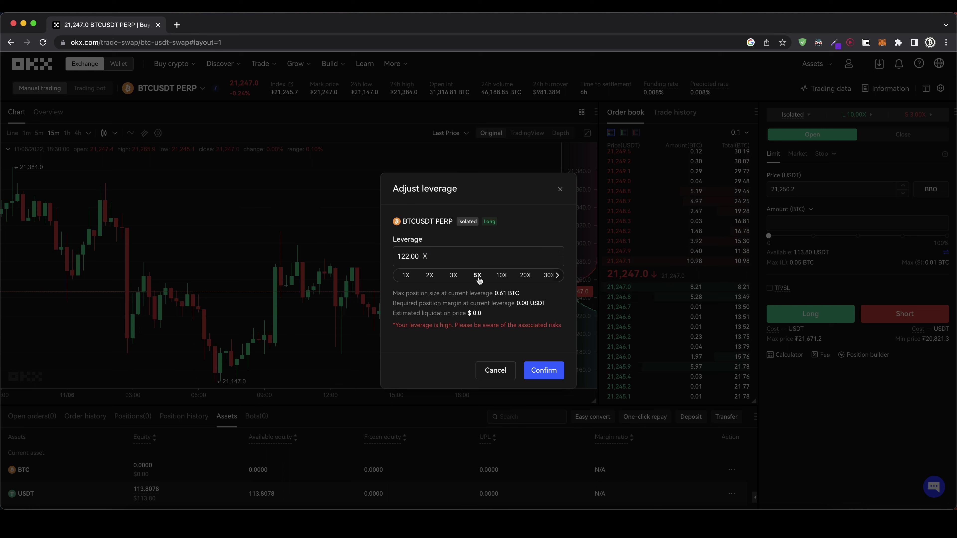
pyautogui.click(513, 277)
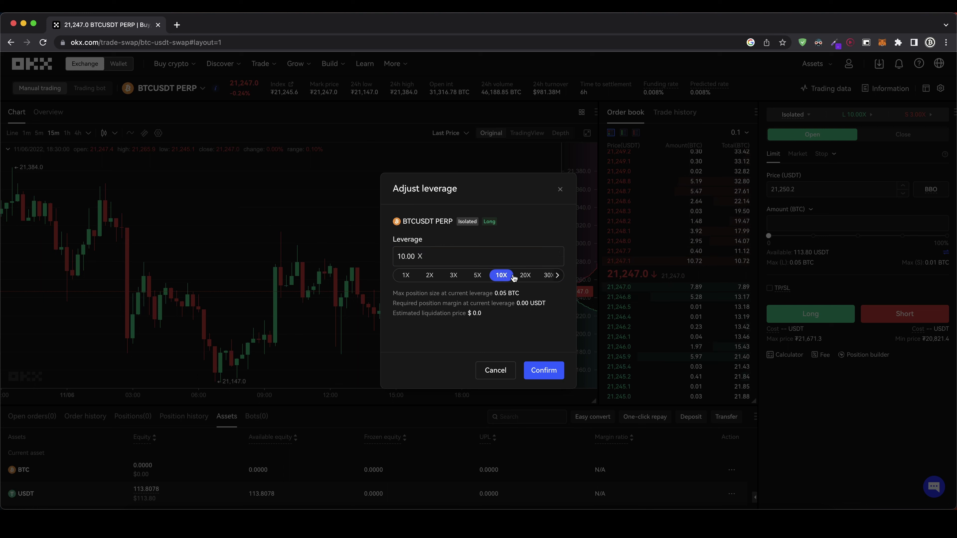
pyautogui.click(552, 374)
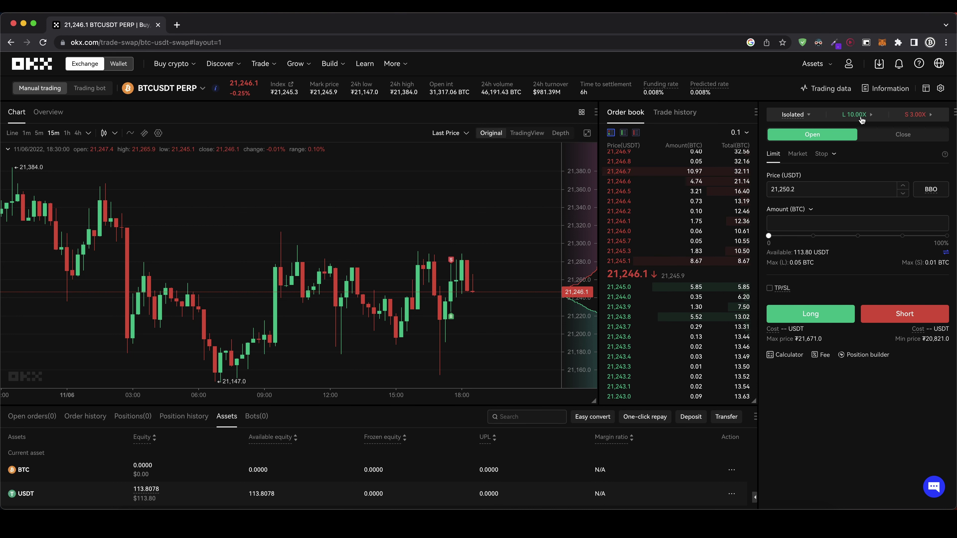
# Step: Check the form for closing positions, return to opening a position, and set the order type to Market
pyautogui.click(903, 134)
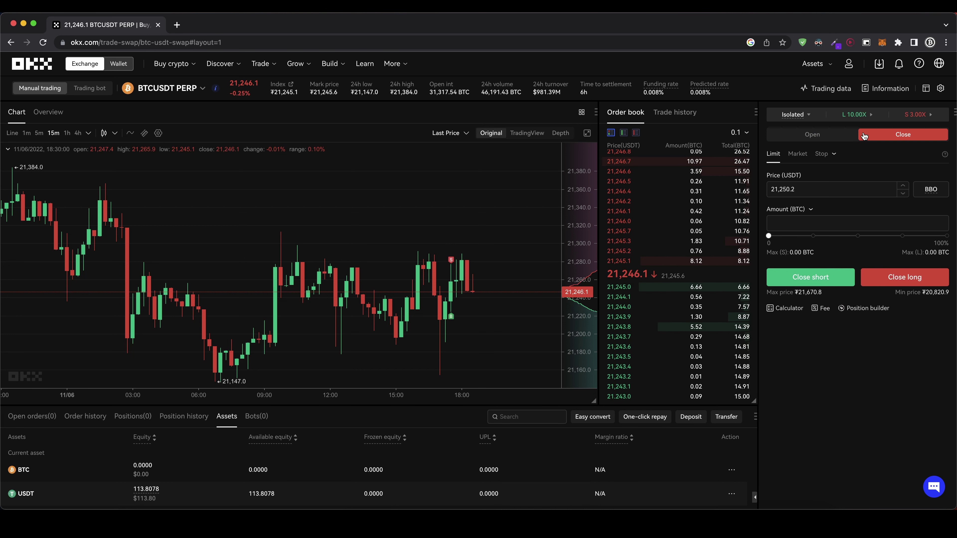
pyautogui.click(825, 139)
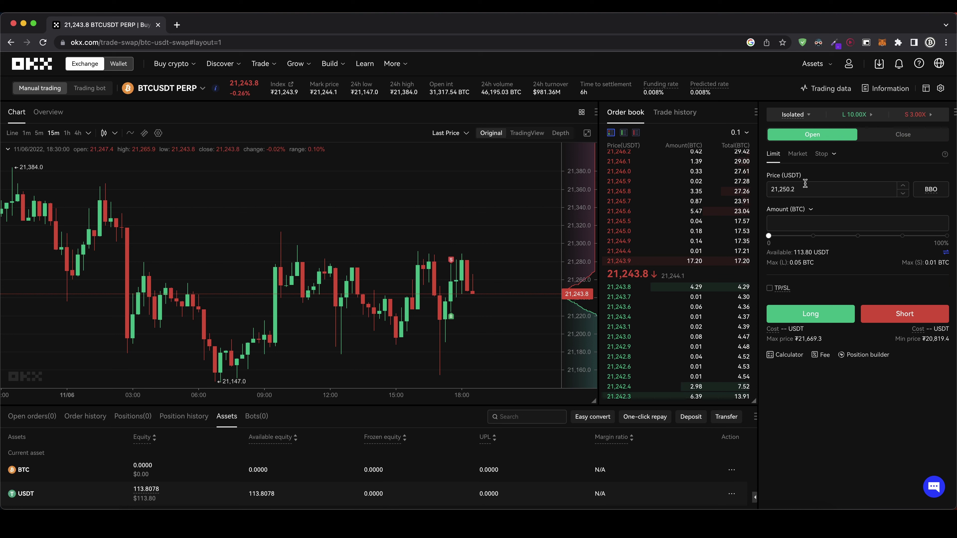
pyautogui.doubleClick(774, 188)
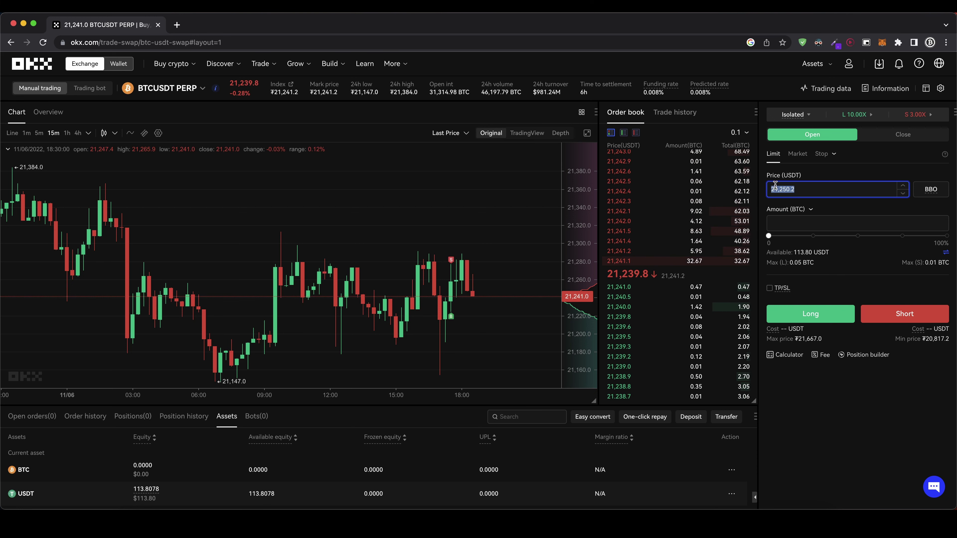
pyautogui.click(794, 155)
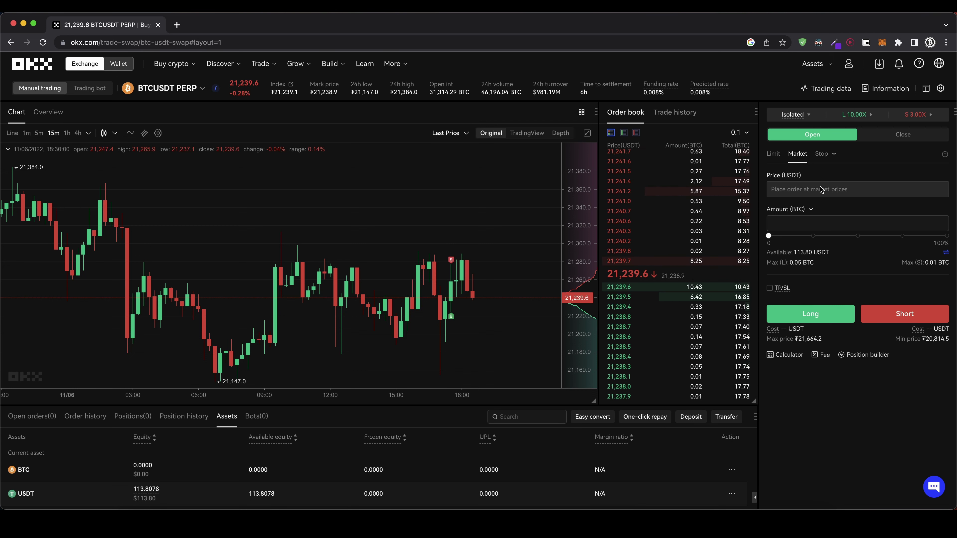
# Step: Try order amounts of 20%, 100% and 68% to compare the cost of the long position
pyautogui.click(783, 229)
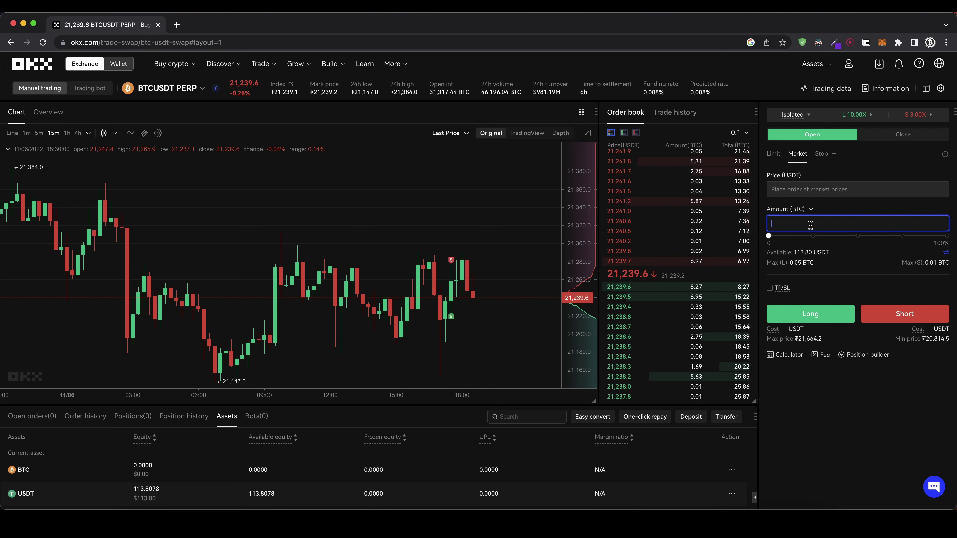
pyautogui.moveTo(768, 236); pyautogui.dragTo(803, 240)
pyautogui.click(801, 240)
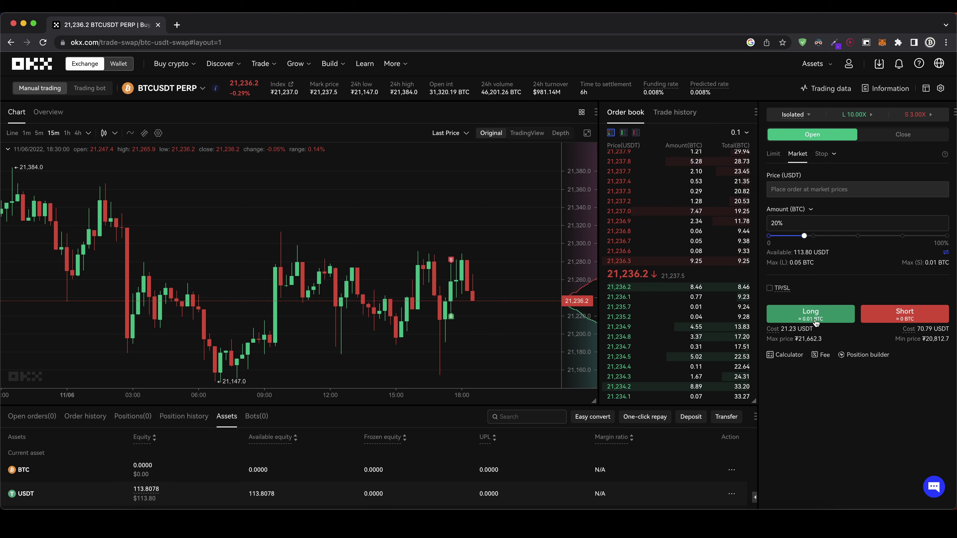
pyautogui.moveTo(803, 235); pyautogui.dragTo(946, 235)
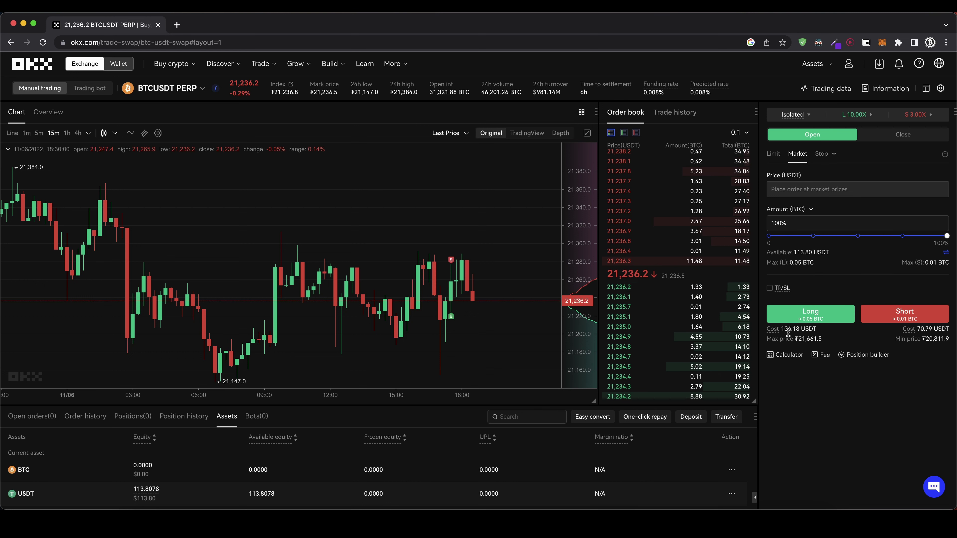
pyautogui.moveTo(784, 332); pyautogui.dragTo(814, 332)
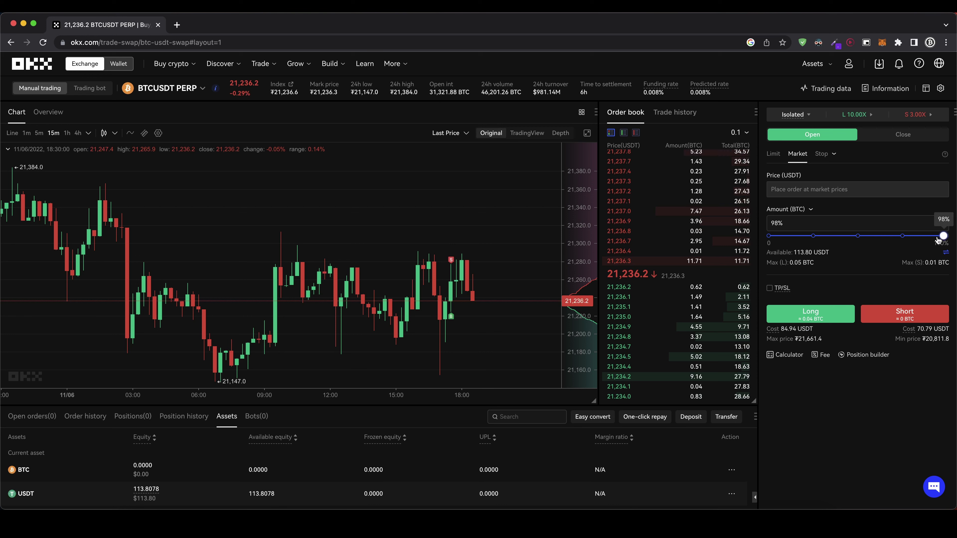
pyautogui.moveTo(943, 235); pyautogui.dragTo(889, 236)
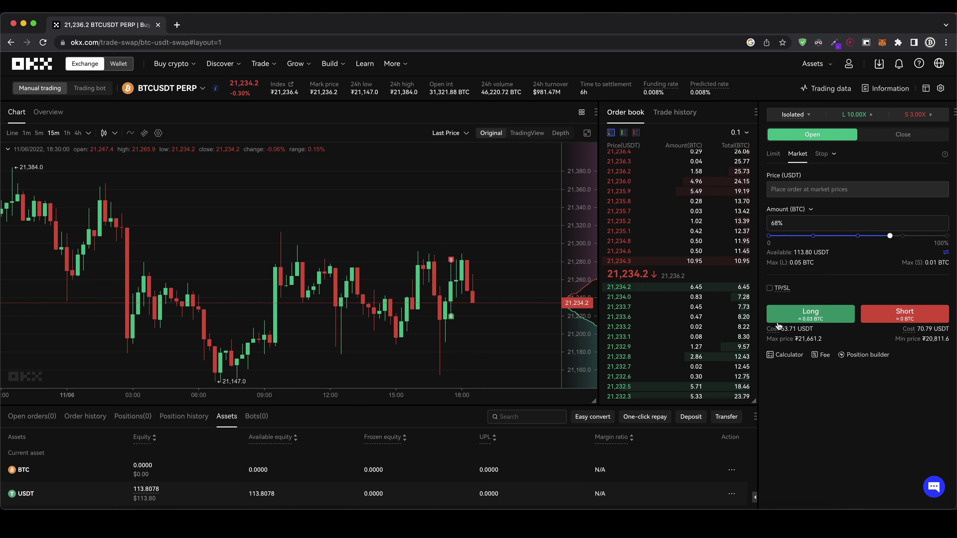
pyautogui.moveTo(828, 330); pyautogui.dragTo(772, 329)
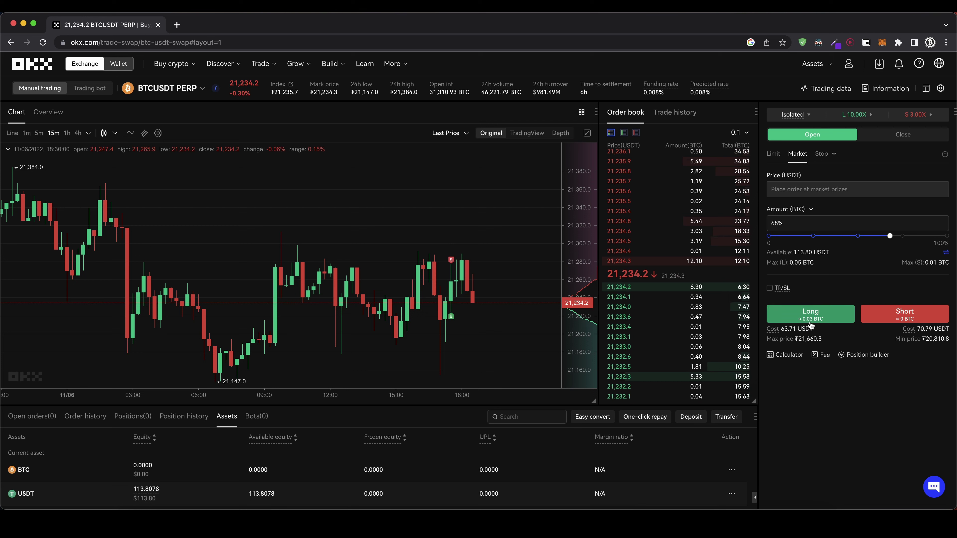
# Step: Set the order amount to 100% and check the cost of the long position
pyautogui.moveTo(892, 239)
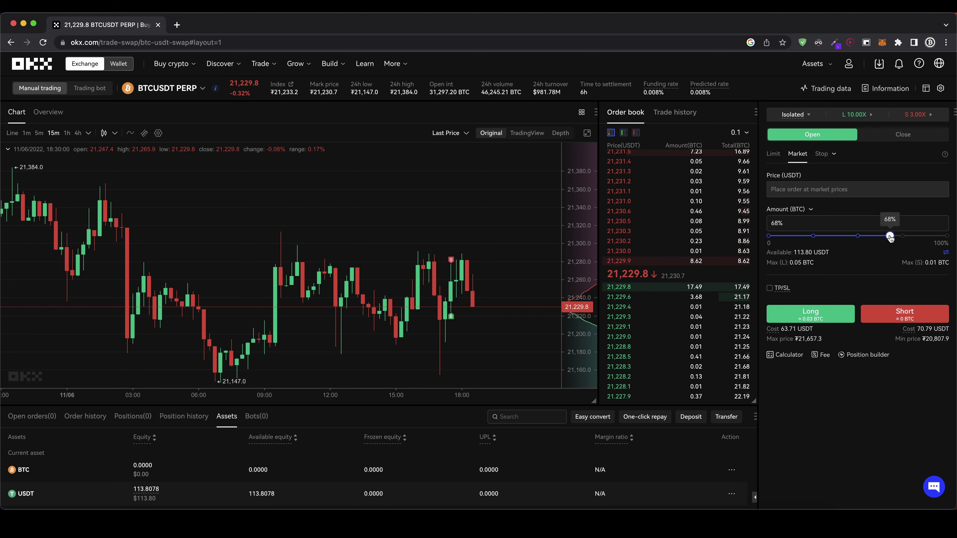
pyautogui.moveTo(890, 237); pyautogui.dragTo(952, 239)
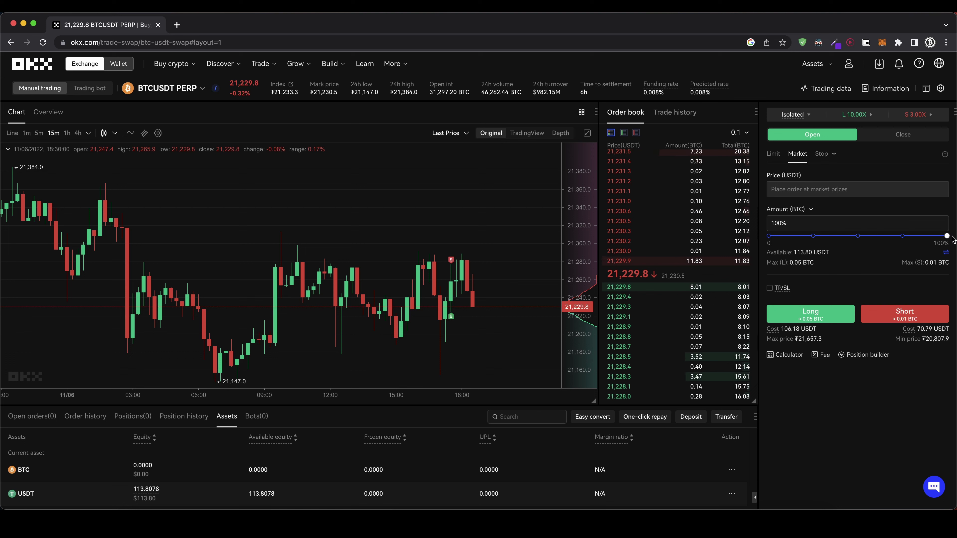
pyautogui.moveTo(783, 329); pyautogui.dragTo(817, 332)
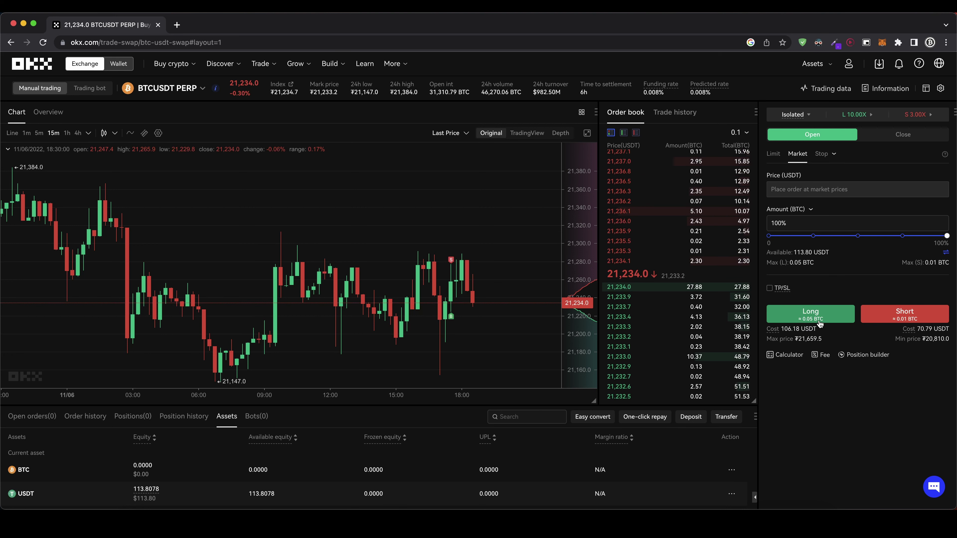
pyautogui.moveTo(783, 329); pyautogui.dragTo(820, 332)
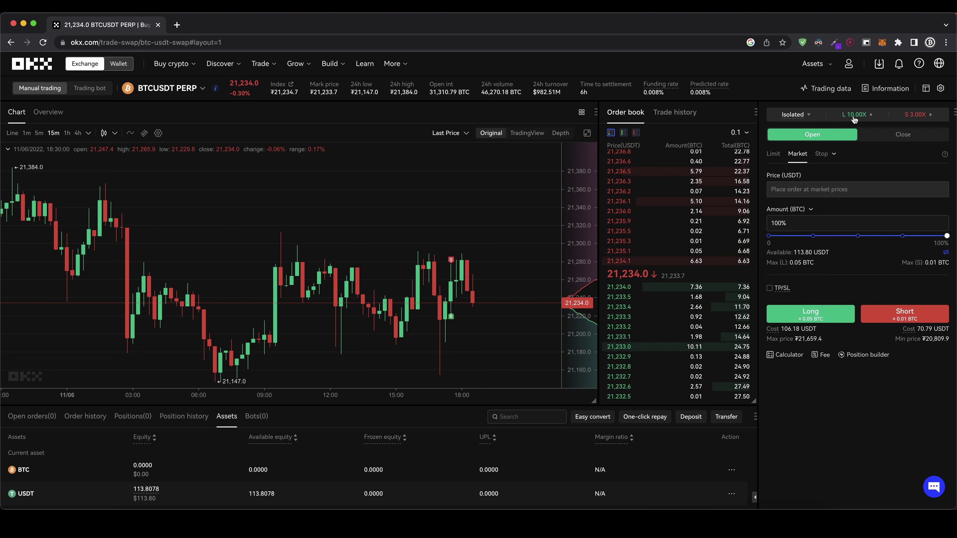
# Step: Examine the take-profit and stop-loss trigger price fields of the order and leave TP/SL disabled
pyautogui.click(769, 288)
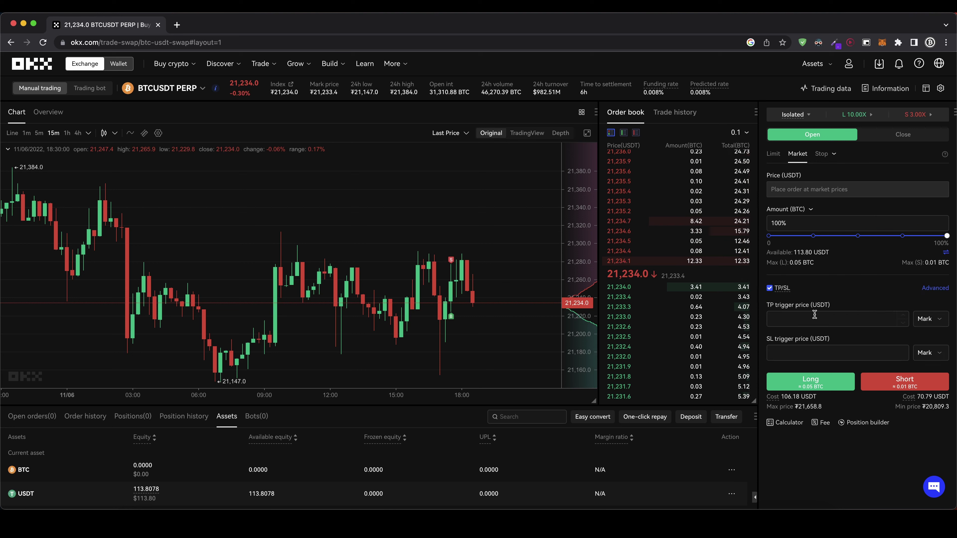
pyautogui.click(808, 319)
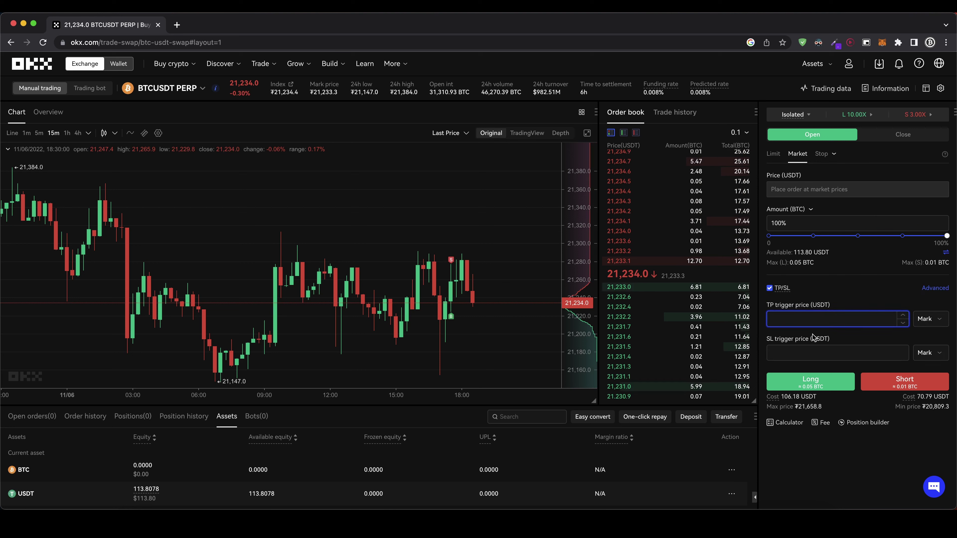
pyautogui.click(805, 349)
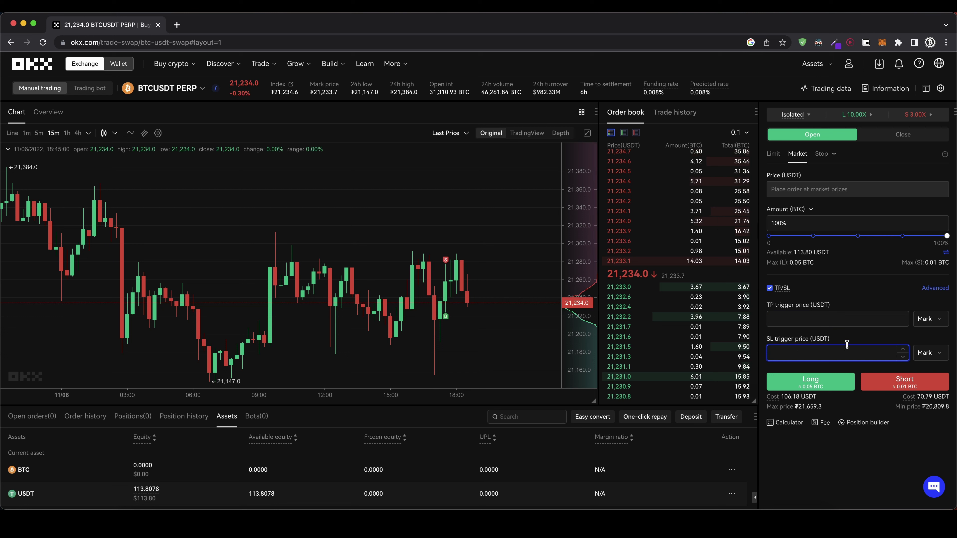
pyautogui.click(769, 288)
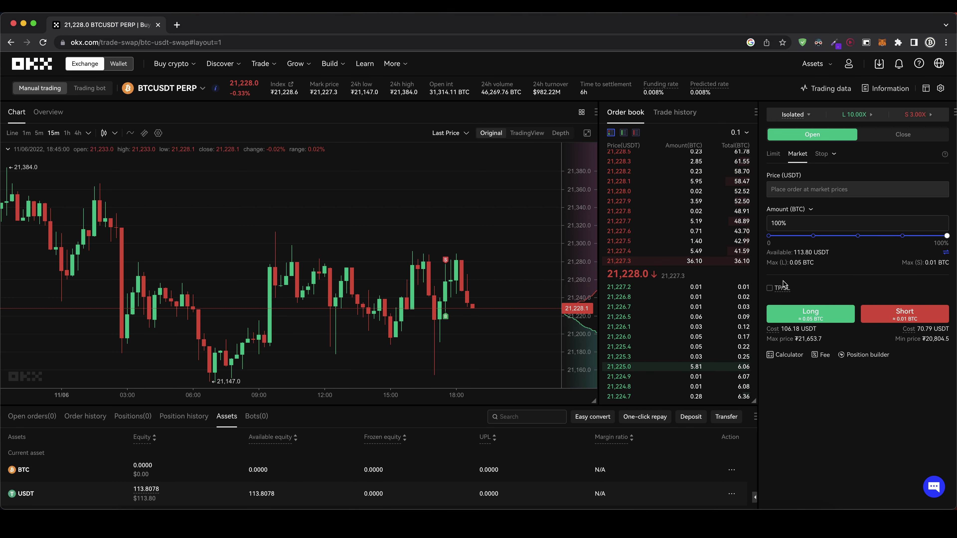
# Step: Place and confirm the isolated market long order for 0.05 BTC, and display the open positions
pyautogui.click(810, 317)
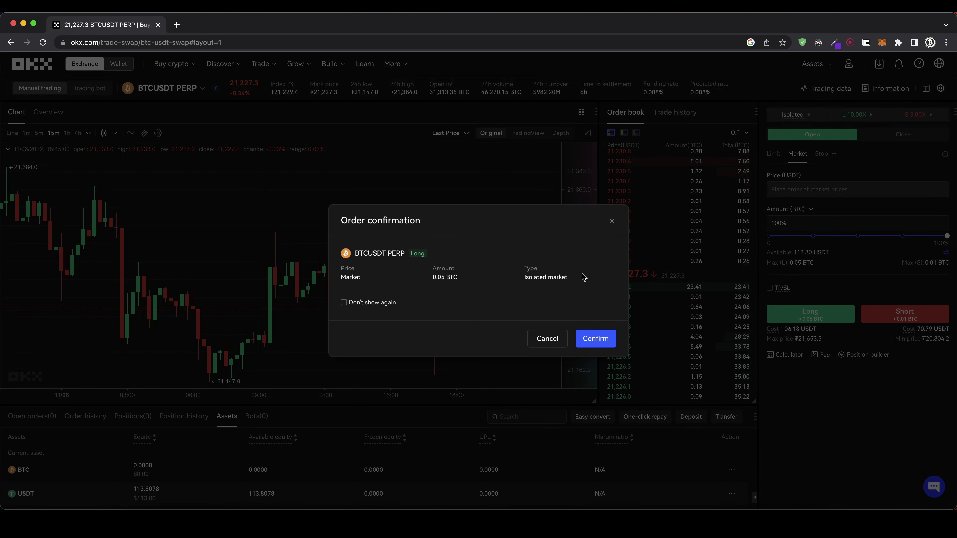
pyautogui.click(606, 339)
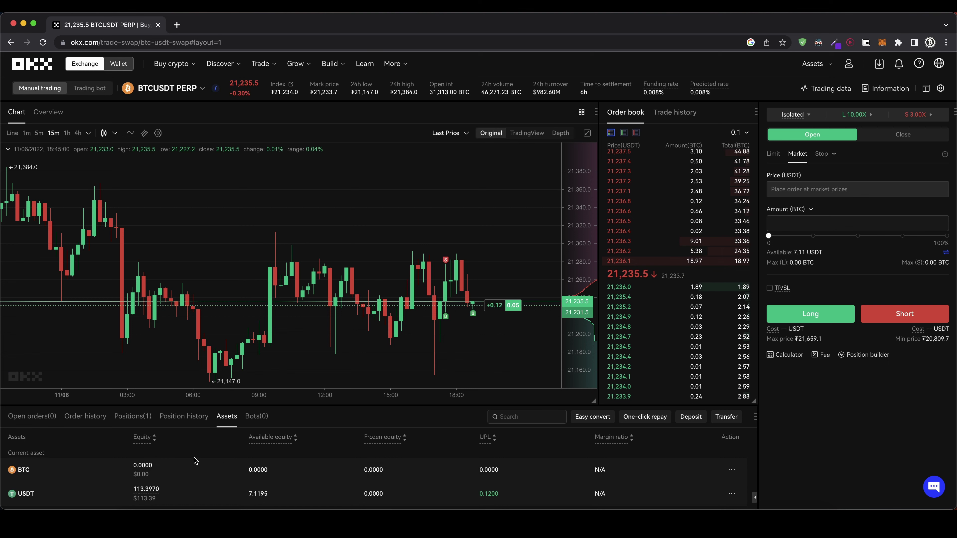
pyautogui.click(146, 418)
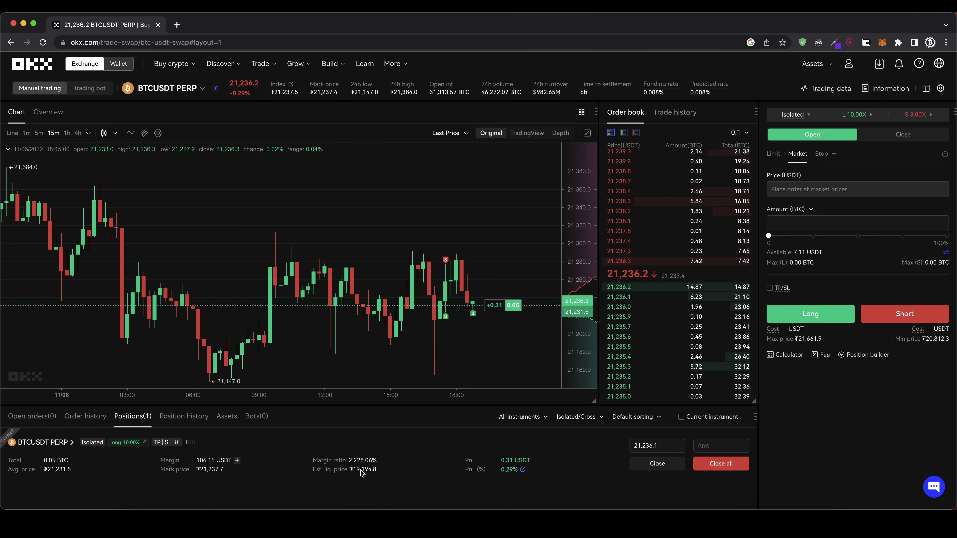
# Step: Examine the long position's average price, margin, total size and value, mark price and estimated liquidation price
pyautogui.scroll(-2, 398, 455)
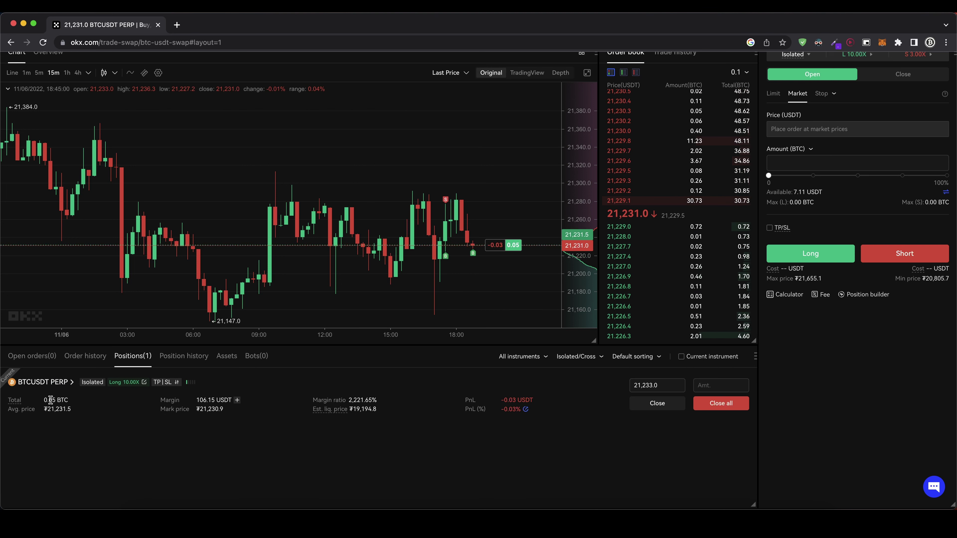
pyautogui.moveTo(52, 400); pyautogui.dragTo(72, 413)
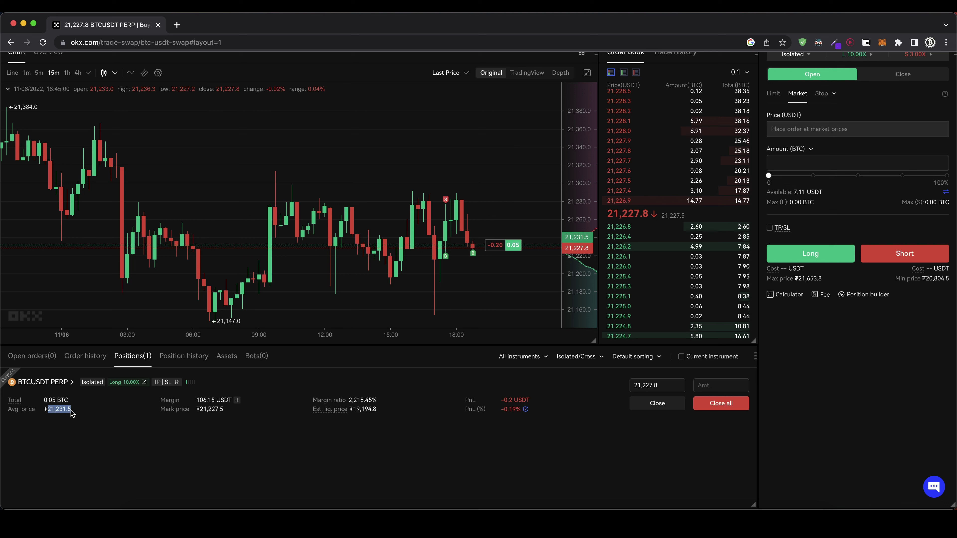
pyautogui.moveTo(196, 399)
pyautogui.mouseDown()
pyautogui.moveTo(231, 399)
pyautogui.moveTo(213, 400)
pyautogui.mouseUp()
pyautogui.click(197, 400)
pyautogui.click(225, 400)
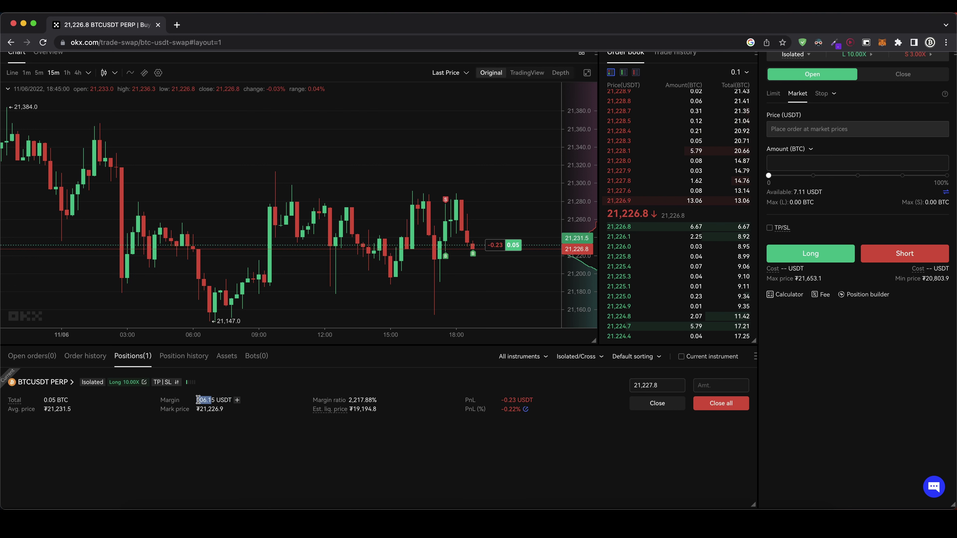
pyautogui.moveTo(69, 400); pyautogui.dragTo(41, 401)
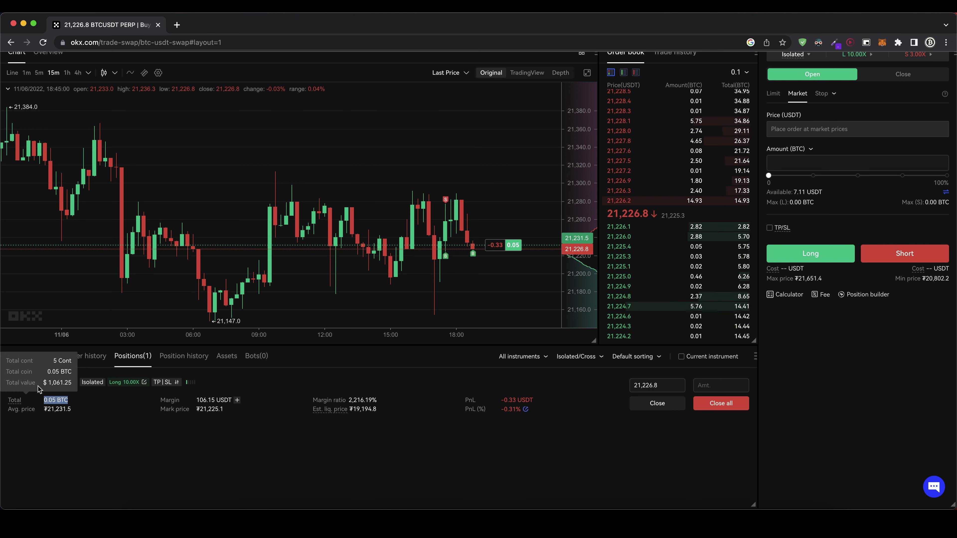
pyautogui.moveTo(47, 383); pyautogui.dragTo(71, 383)
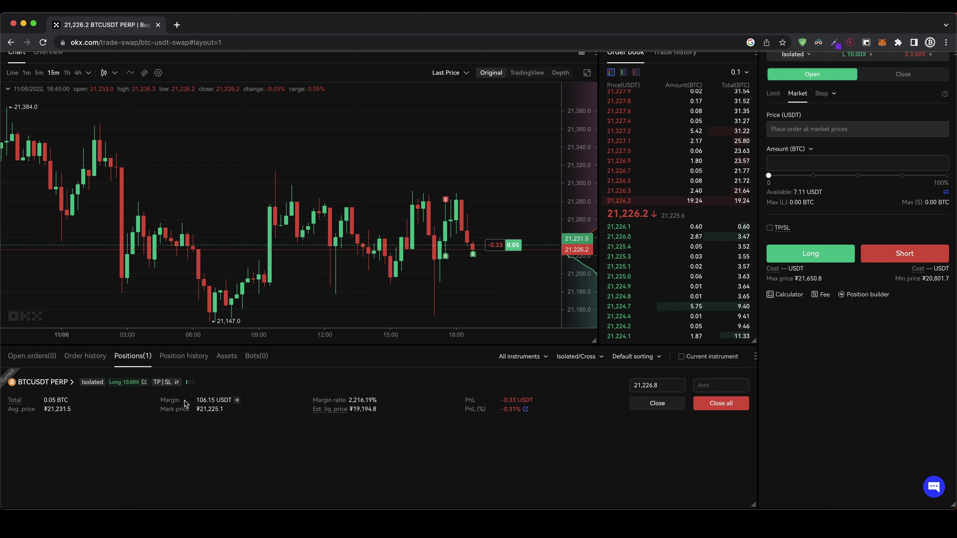
pyautogui.moveTo(196, 410); pyautogui.dragTo(224, 411)
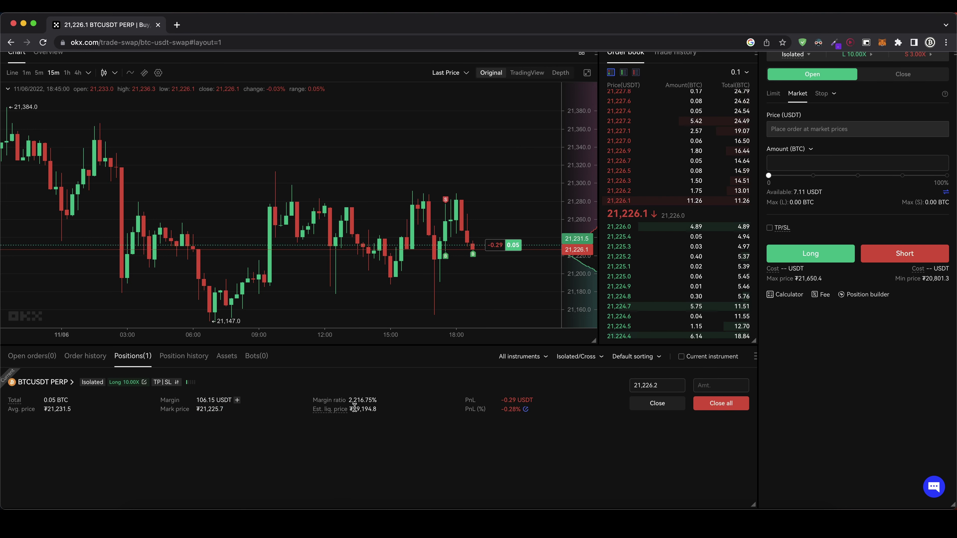
pyautogui.moveTo(353, 408); pyautogui.dragTo(381, 411)
pyautogui.click(383, 408)
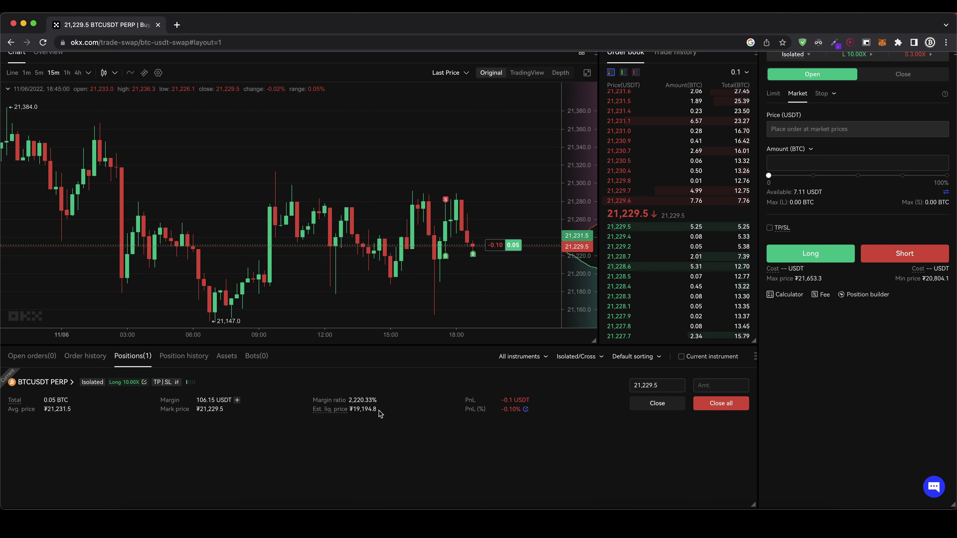
# Step: Examine the margin, estimated liquidation price and PnL of the open BTCUSDT Perp long position
pyautogui.moveTo(204, 400)
pyautogui.mouseDown()
pyautogui.moveTo(237, 401)
pyautogui.moveTo(222, 400)
pyautogui.mouseUp()
pyautogui.click(222, 400)
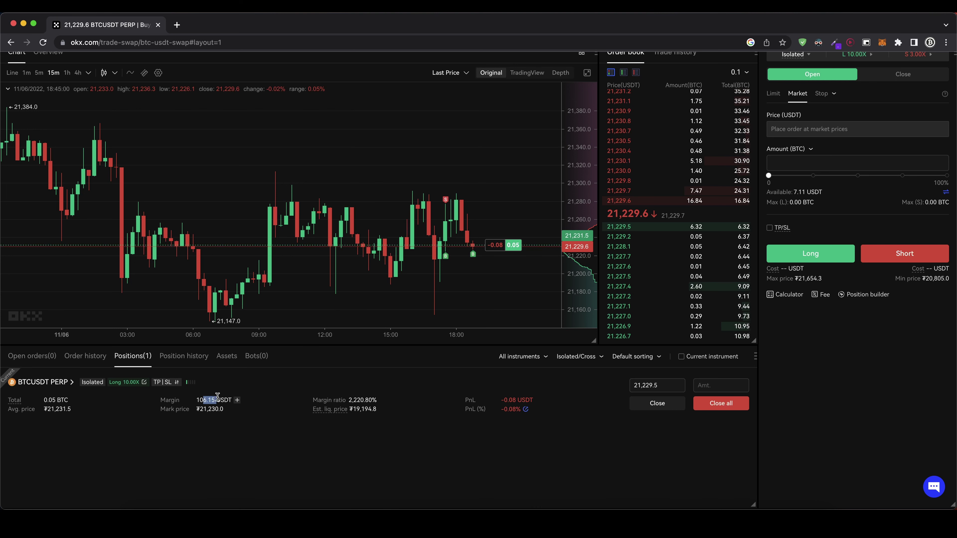
pyautogui.moveTo(353, 408); pyautogui.dragTo(400, 412)
pyautogui.click(396, 414)
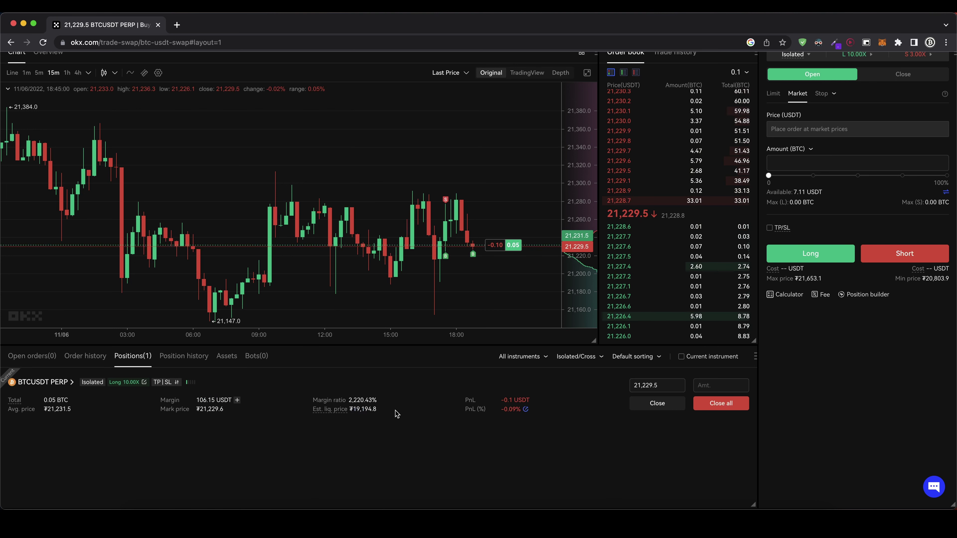
pyautogui.moveTo(364, 409); pyautogui.dragTo(380, 411)
pyautogui.click(376, 410)
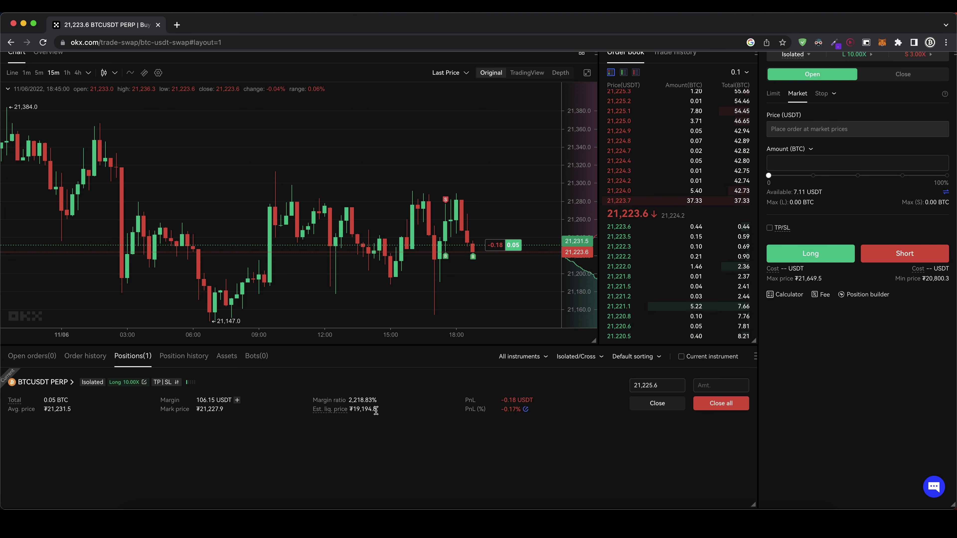
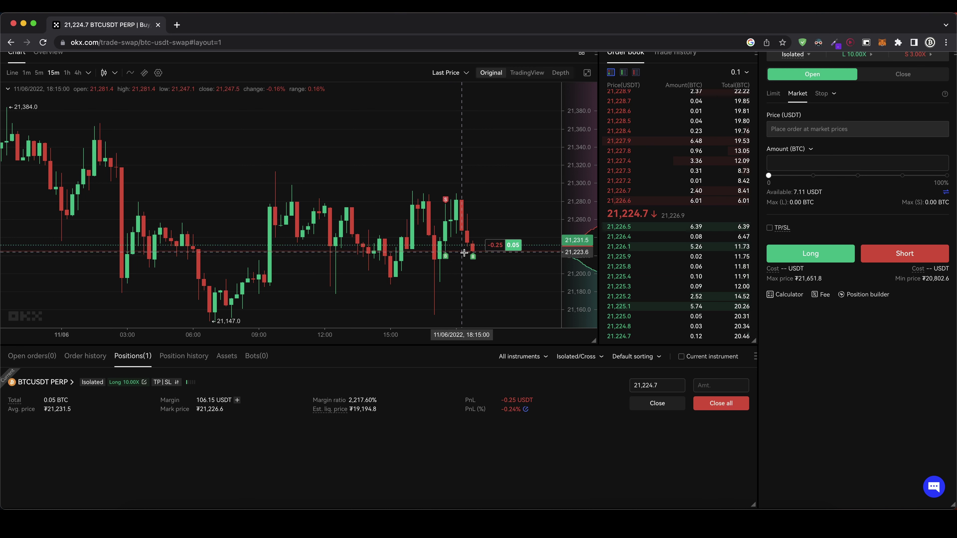
pyautogui.moveTo(509, 400); pyautogui.dragTo(521, 401)
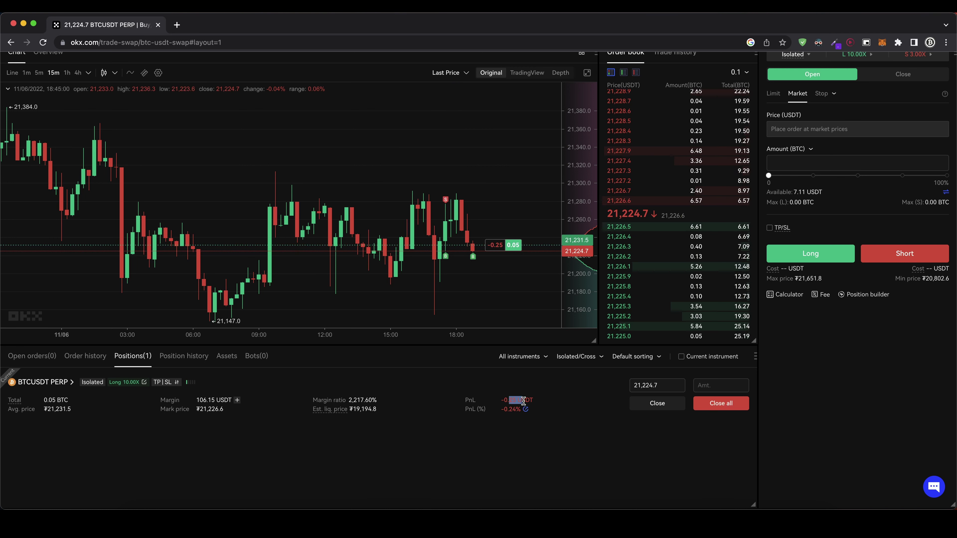
pyautogui.click(523, 400)
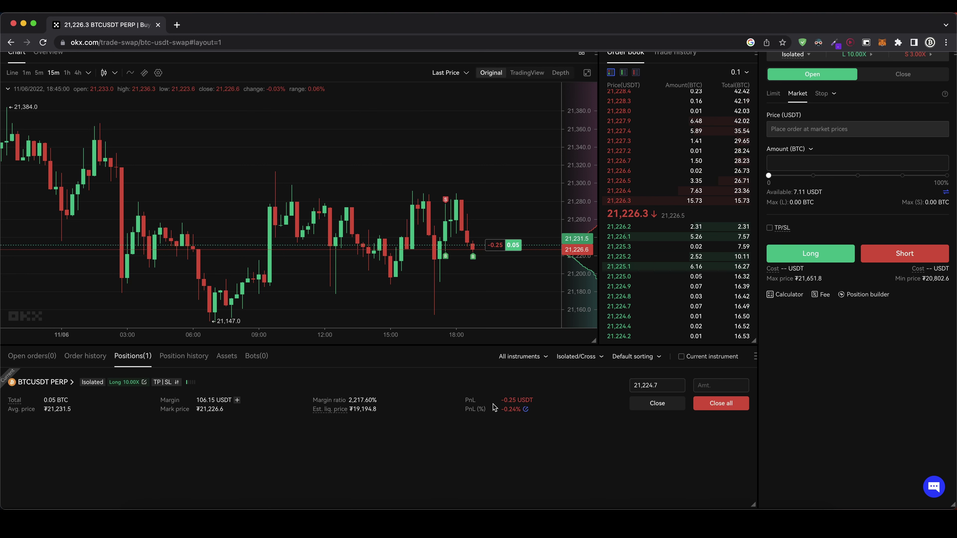
# Step: Open the long position's target price and stop loss settings and try the Take Profit and Stop Loss options separately, leaving both enabled
pyautogui.click(164, 383)
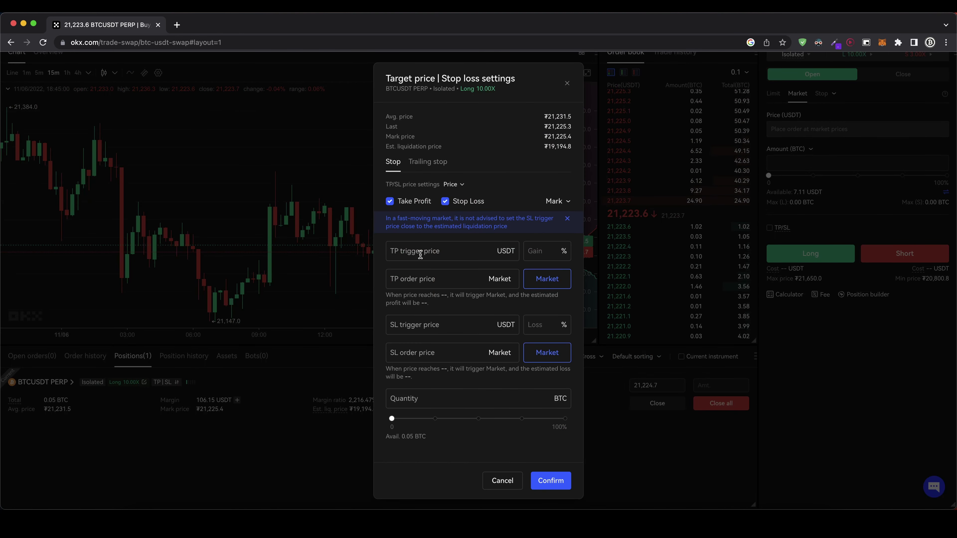
pyautogui.click(481, 253)
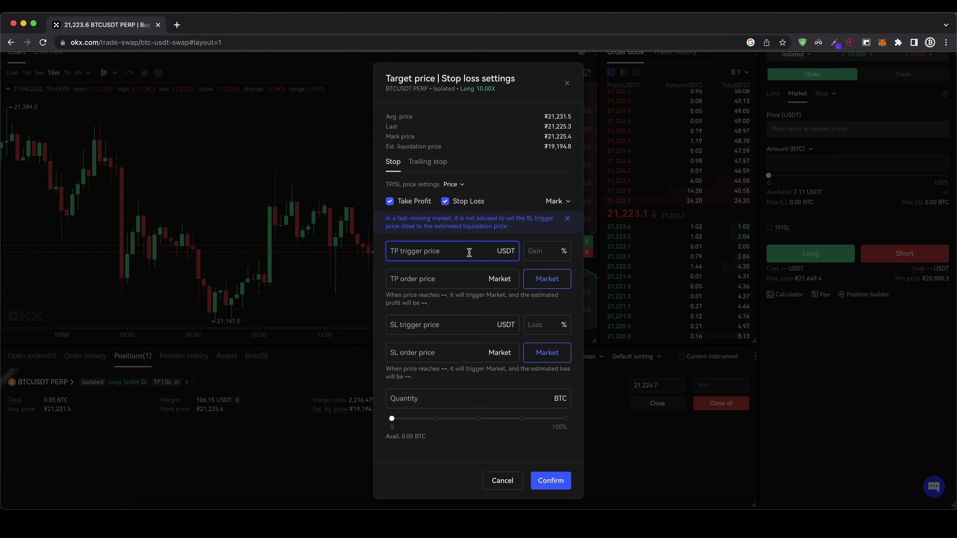
pyautogui.click(473, 327)
pyautogui.click(390, 201)
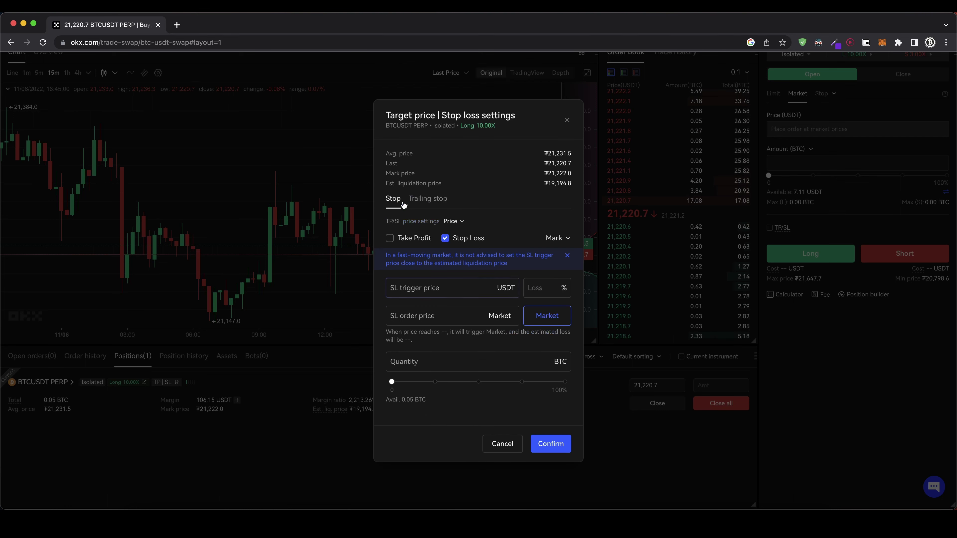
pyautogui.click(445, 239)
pyautogui.click(392, 277)
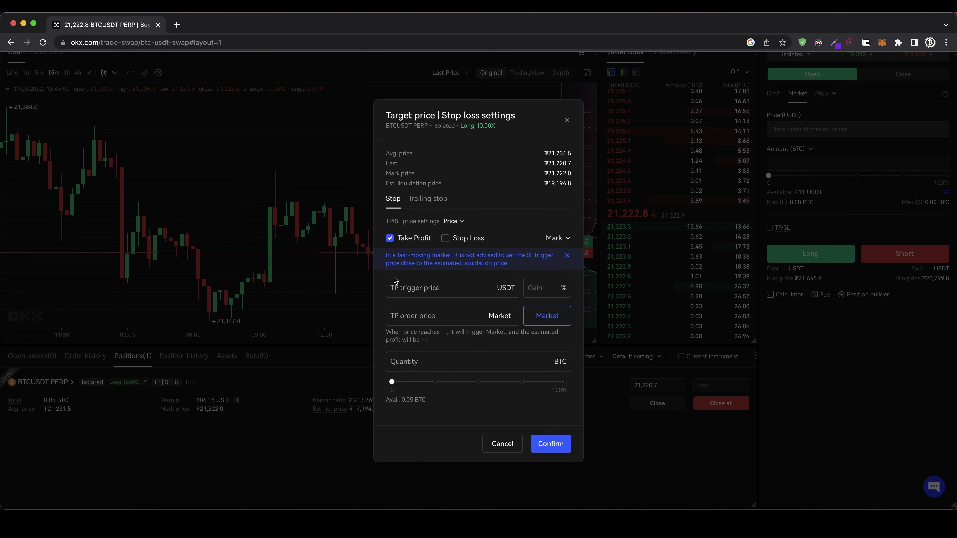
pyautogui.click(446, 240)
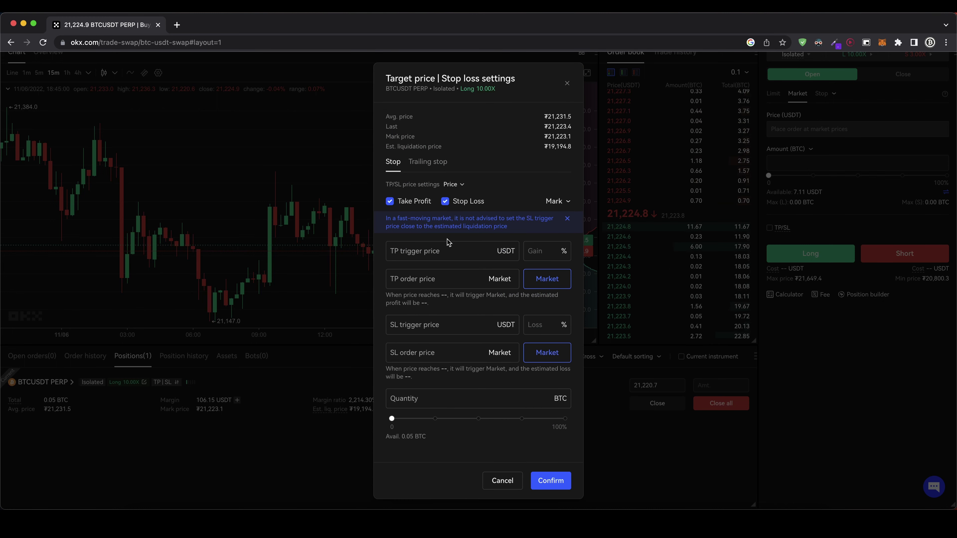
# Step: Set the TP trigger price to 24,000 USDT and the quantity to 100% of the position, and check the estimated profit
pyautogui.click(479, 250)
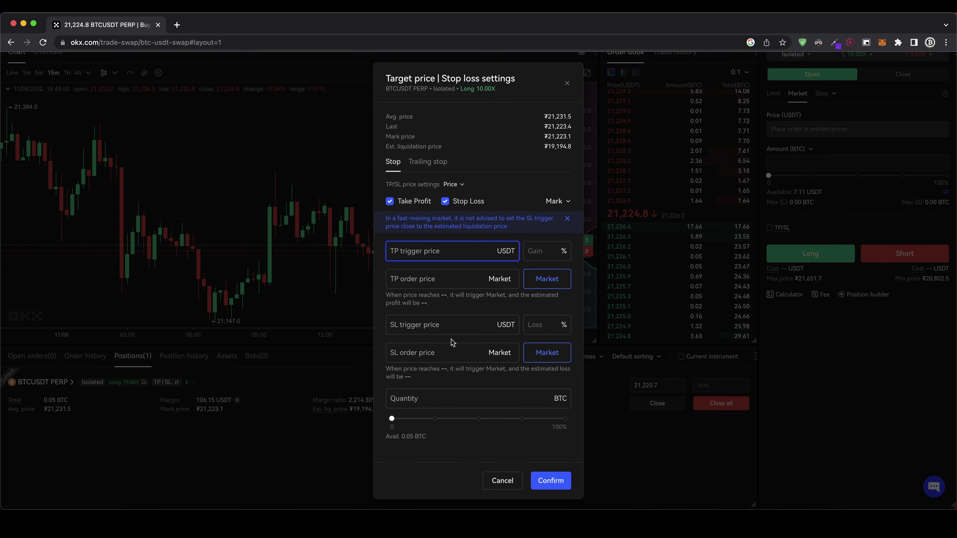
pyautogui.write('240000')
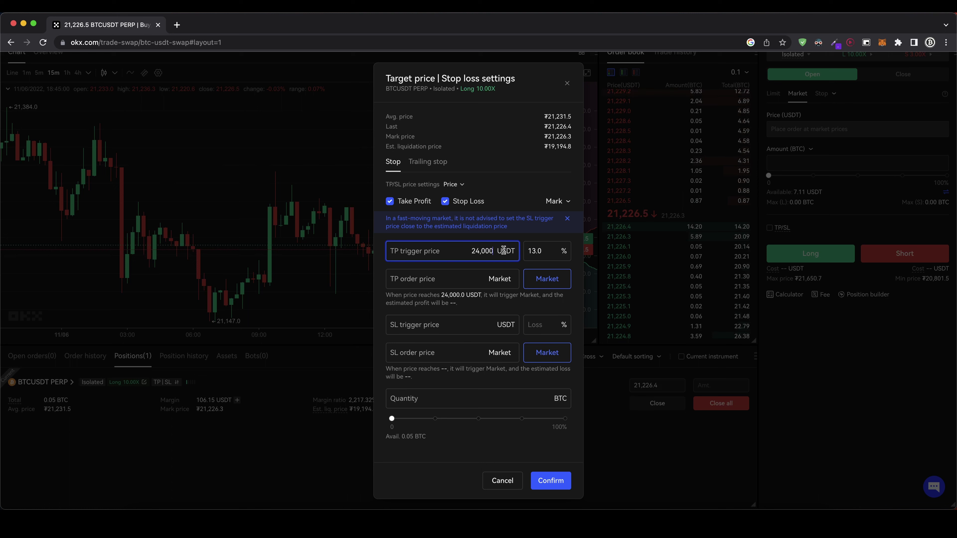
pyautogui.moveTo(391, 418); pyautogui.dragTo(576, 421)
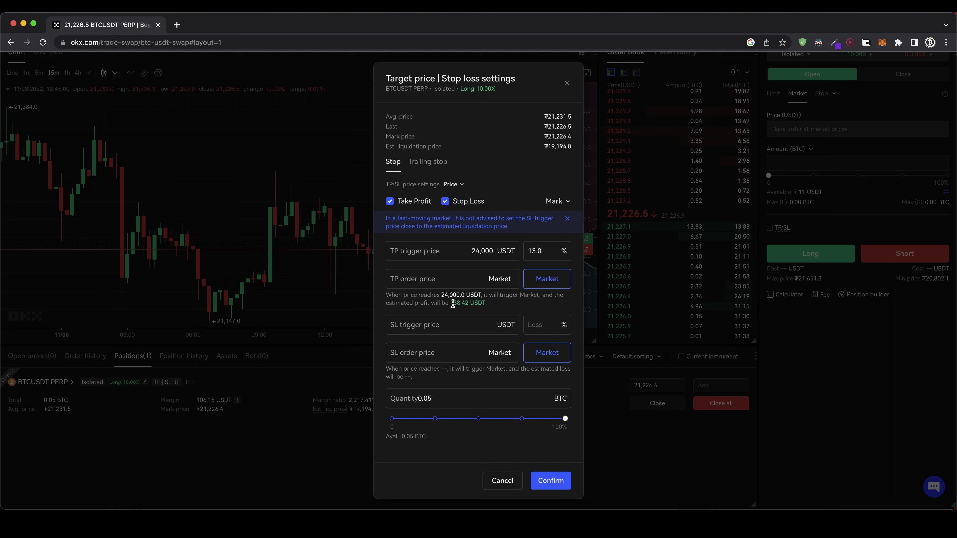
pyautogui.moveTo(452, 303); pyautogui.dragTo(494, 306)
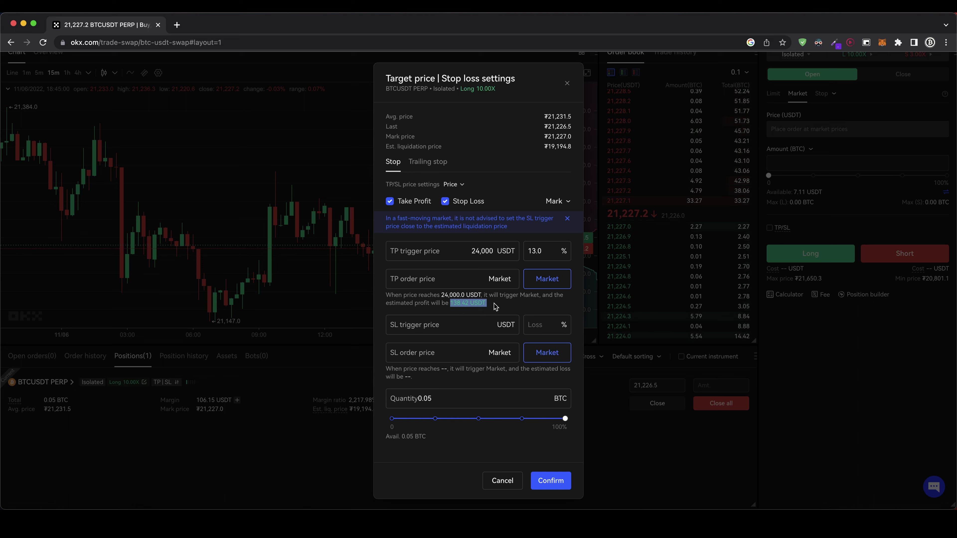
# Step: Set the SL trigger price to 20,500 USDT and check the estimated loss
pyautogui.click(482, 323)
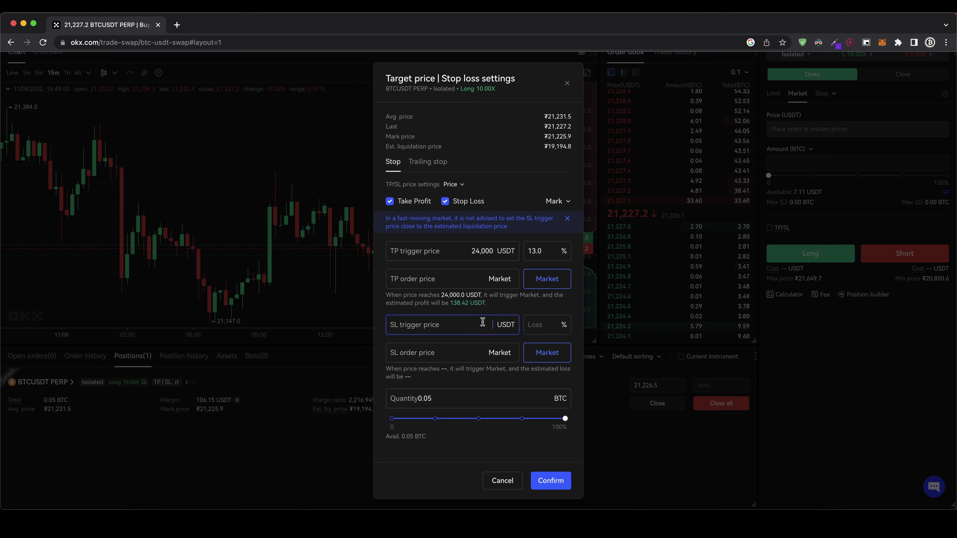
pyautogui.write('20')
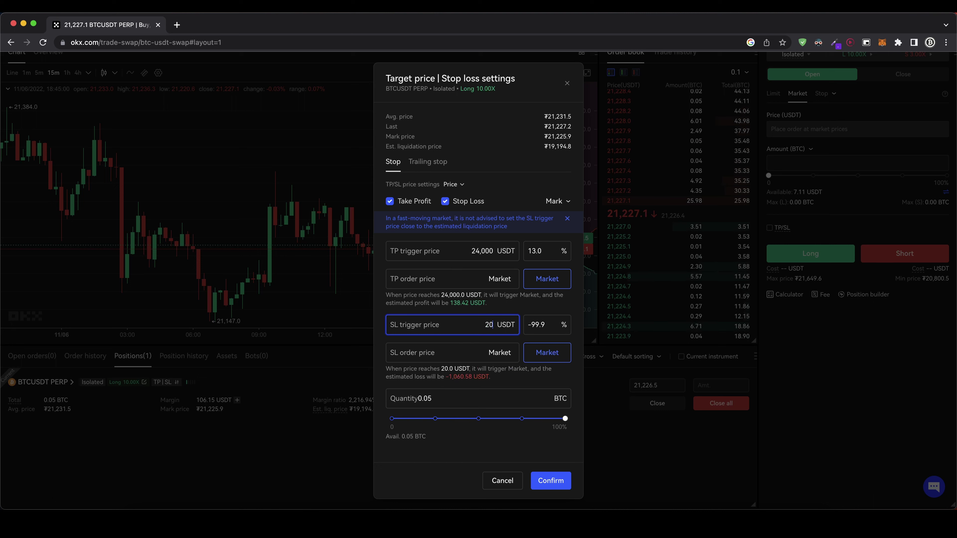
pyautogui.write(',500')
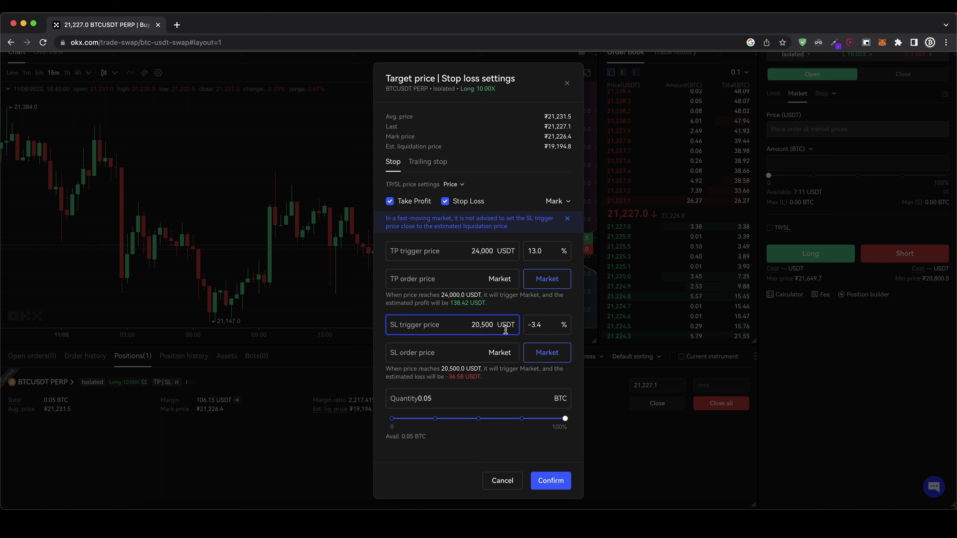
pyautogui.moveTo(451, 374); pyautogui.dragTo(476, 376)
pyautogui.click(485, 383)
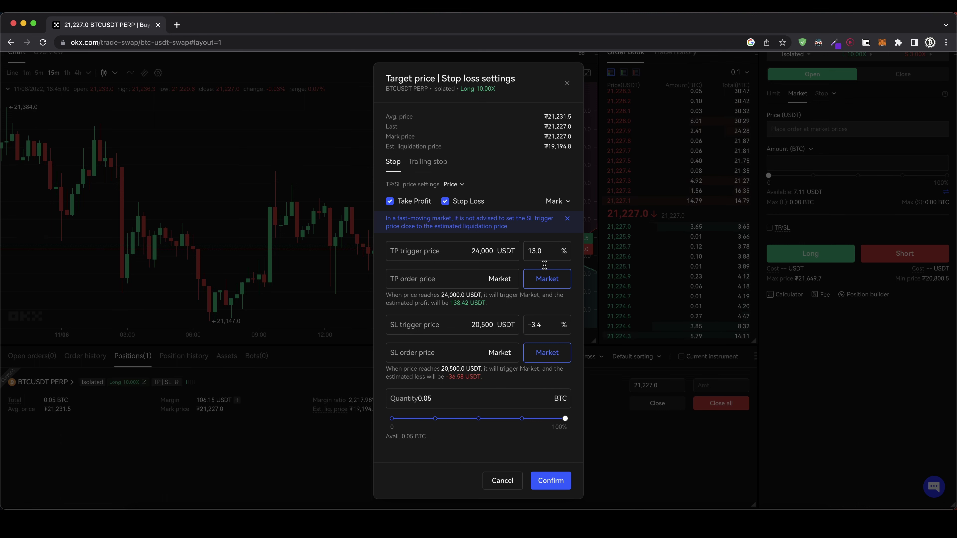
# Step: Compare the gain and loss percentages with their trigger prices, and confirm the take-profit and stop-loss settings
pyautogui.moveTo(543, 247); pyautogui.dragTo(528, 250)
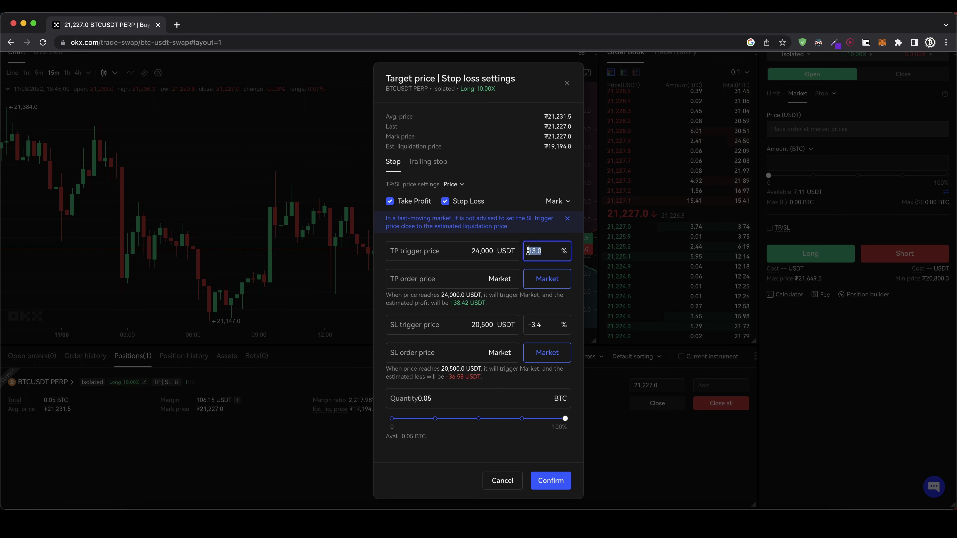
pyautogui.doubleClick(500, 253)
pyautogui.click(493, 255)
pyautogui.moveTo(550, 324); pyautogui.dragTo(512, 326)
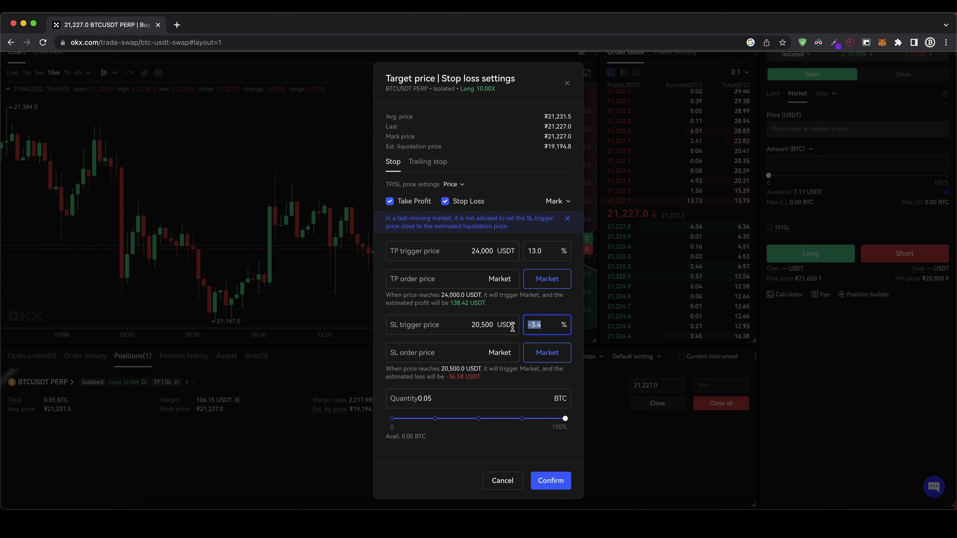
pyautogui.doubleClick(481, 324)
pyautogui.click(490, 326)
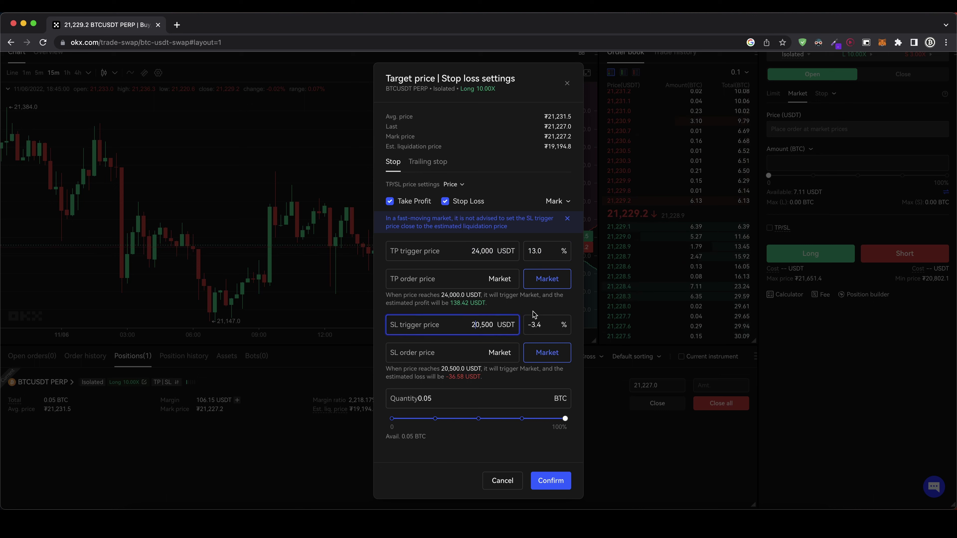
pyautogui.click(556, 481)
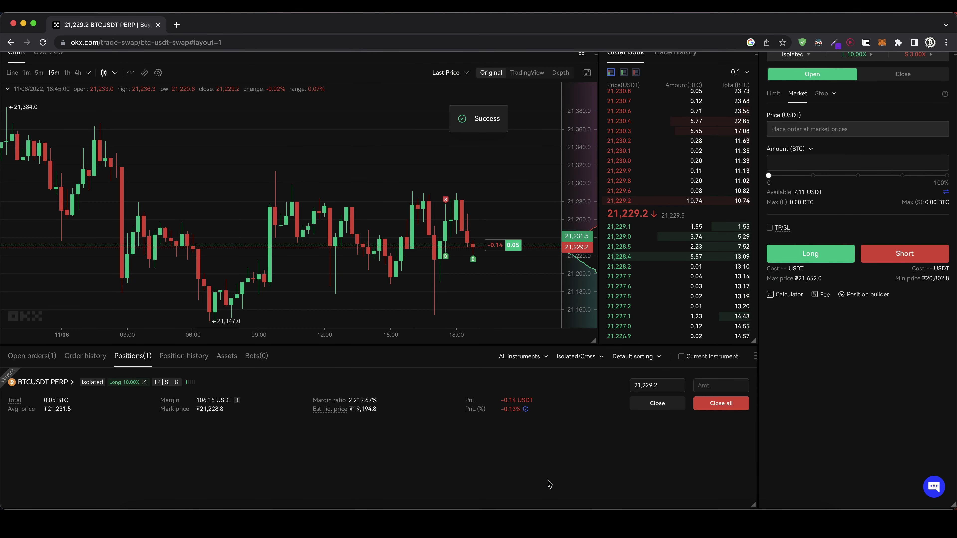
# Step: Display the open stop orders and examine the TP and SL trigger prices of the close-long order
pyautogui.click(28, 357)
pyautogui.click(135, 381)
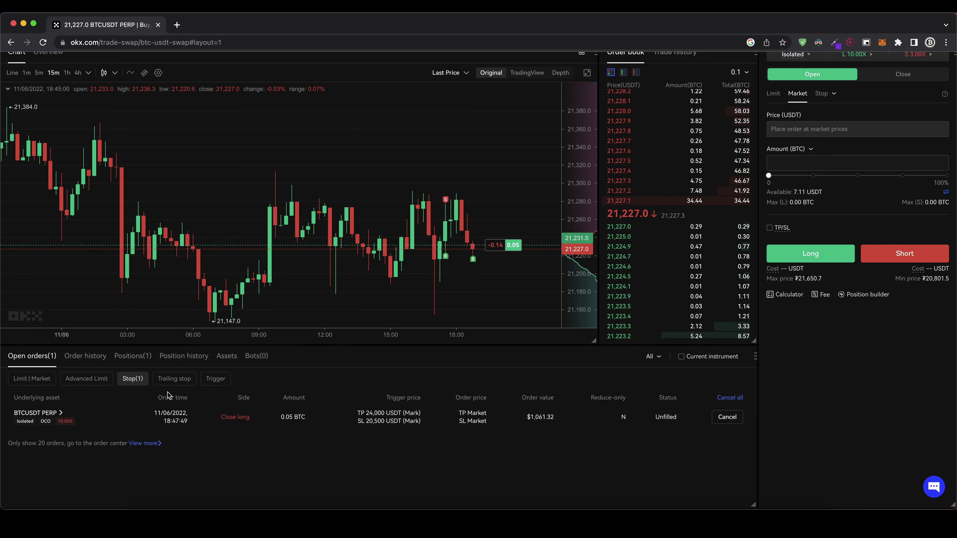
pyautogui.moveTo(473, 421); pyautogui.dragTo(402, 418)
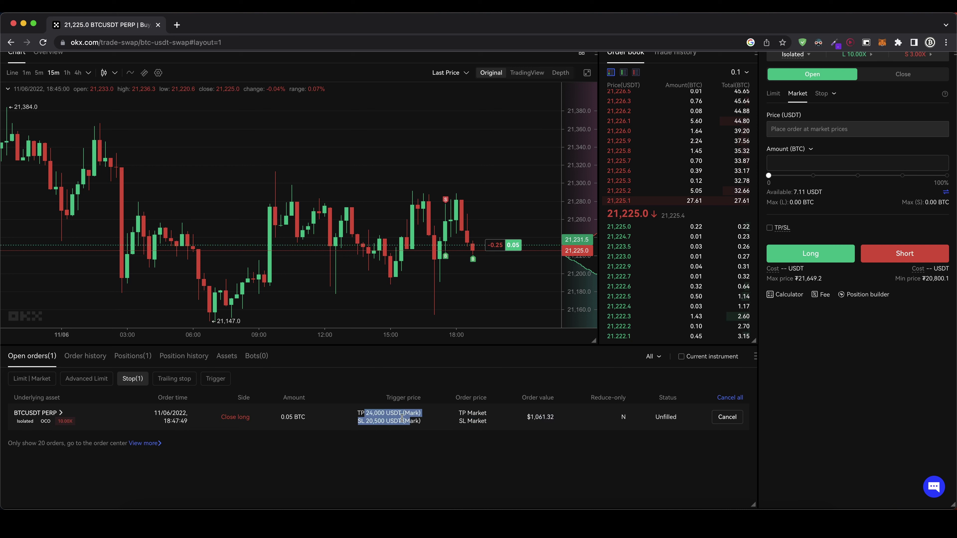
pyautogui.click(497, 419)
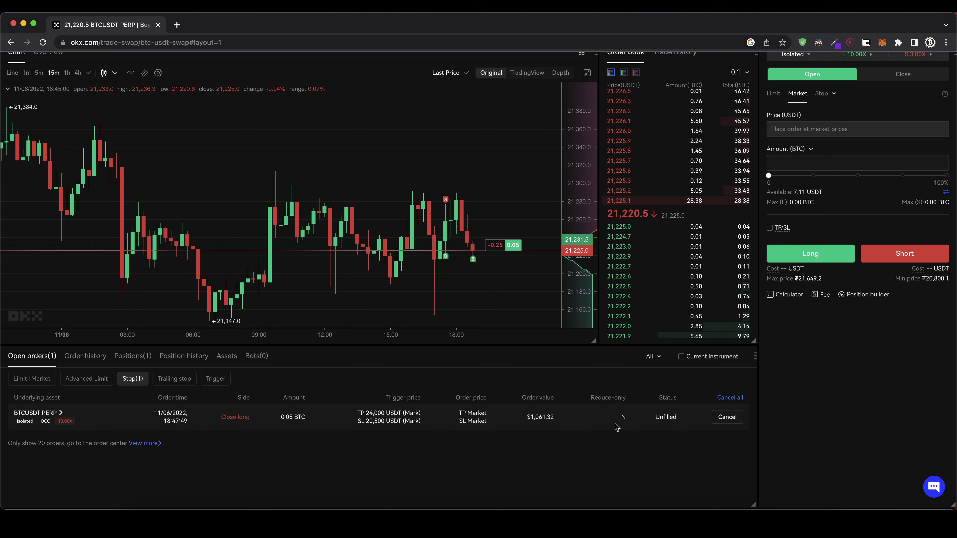
# Step: Return to the open positions and view the TP and SL levels on the chart at the 4h interval and finally at 1d
pyautogui.click(131, 358)
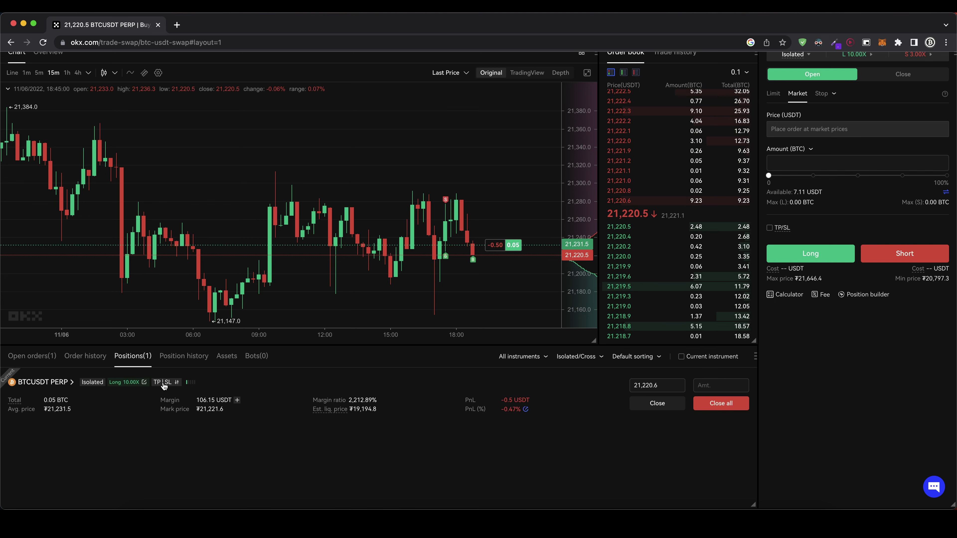
pyautogui.scroll(-10, 357, 238)
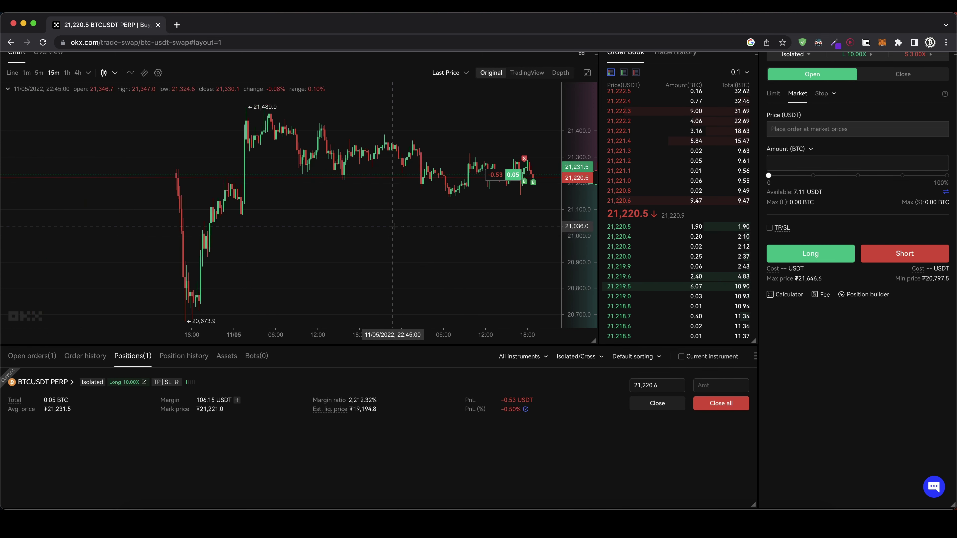
pyautogui.click(88, 72)
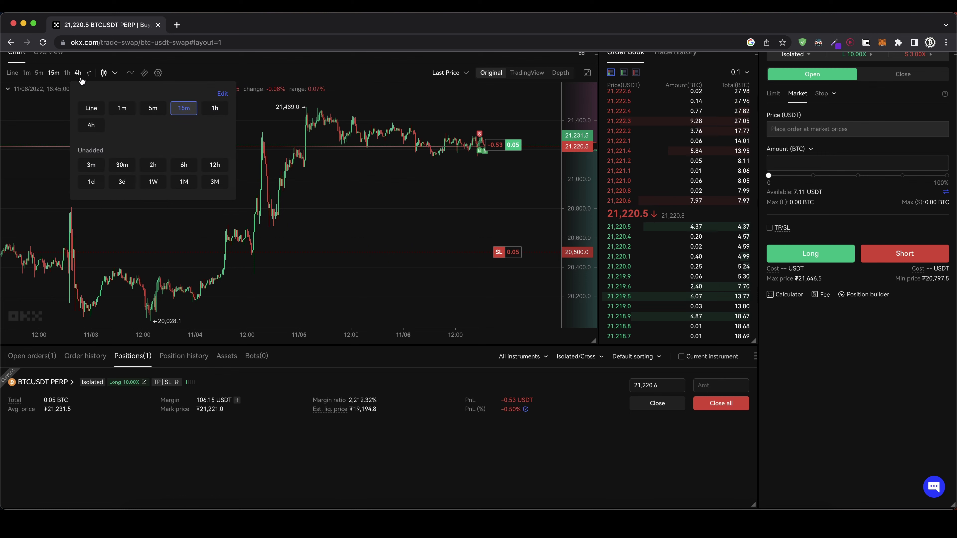
pyautogui.click(91, 125)
pyautogui.scroll(3, 540, 429)
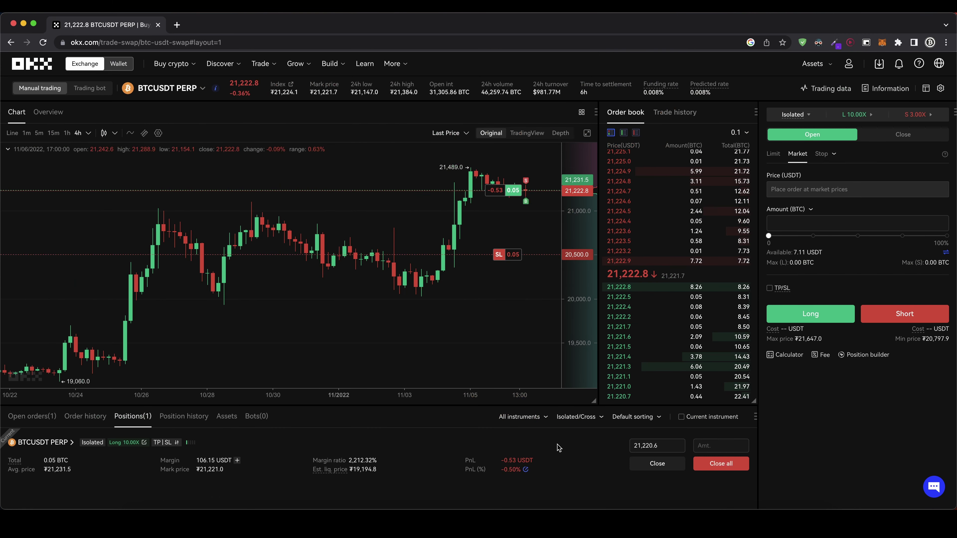
pyautogui.hscroll(2, 481, 251)
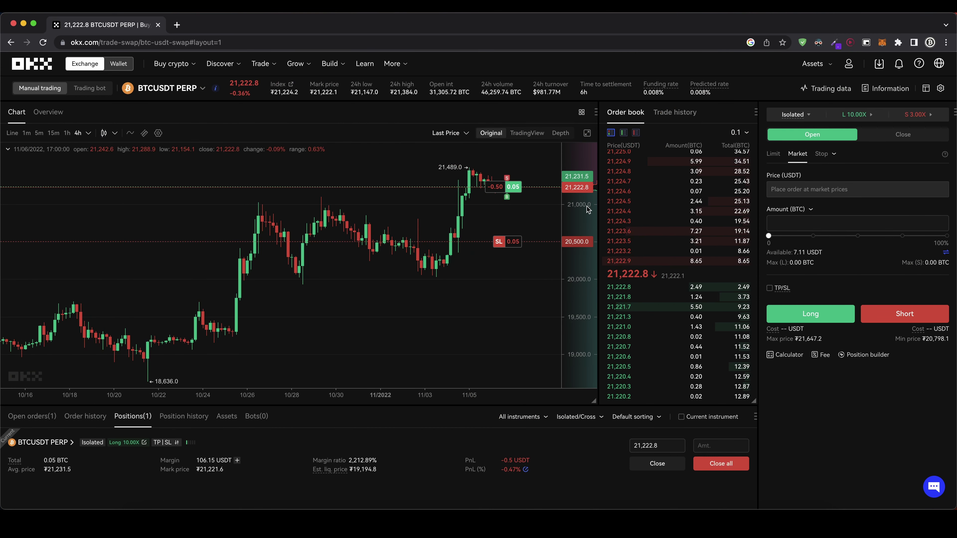
pyautogui.moveTo(88, 132)
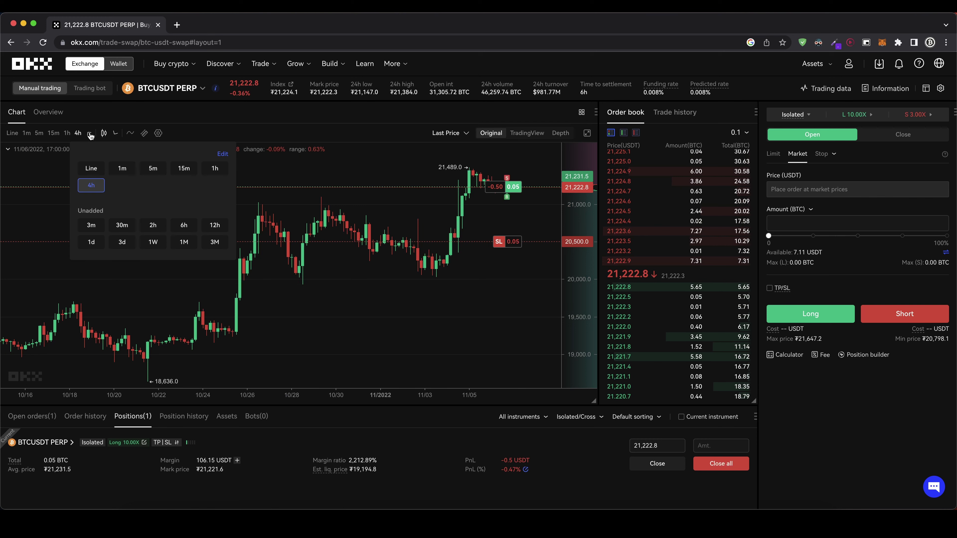
pyautogui.click(92, 242)
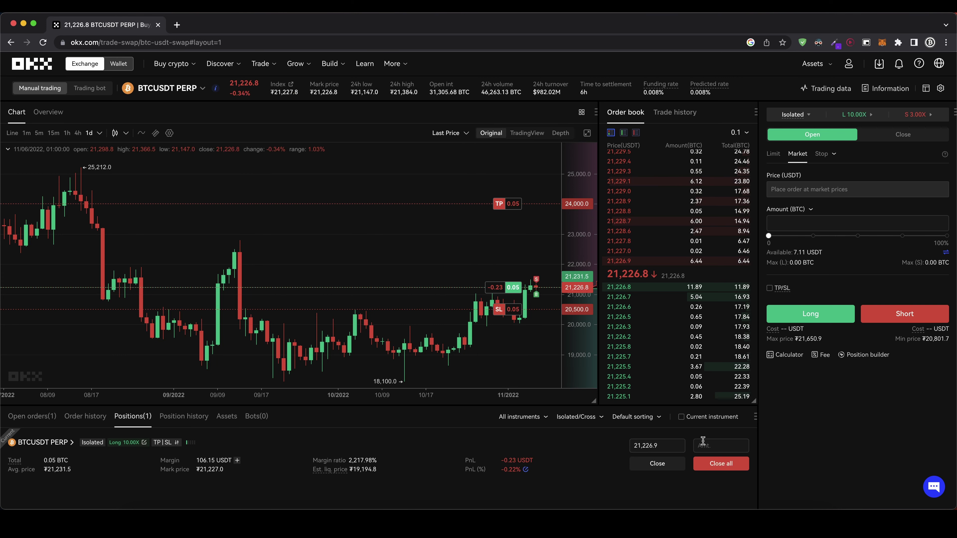
# Step: Set the closing amount to 100%, and close all of the long 10.00X position at market price
pyautogui.click(712, 446)
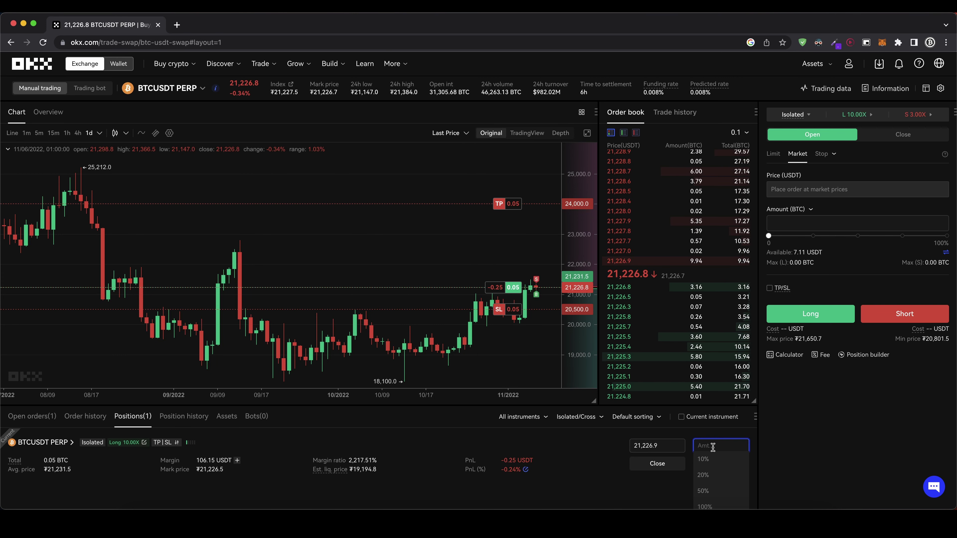
pyautogui.scroll(-2, 710, 452)
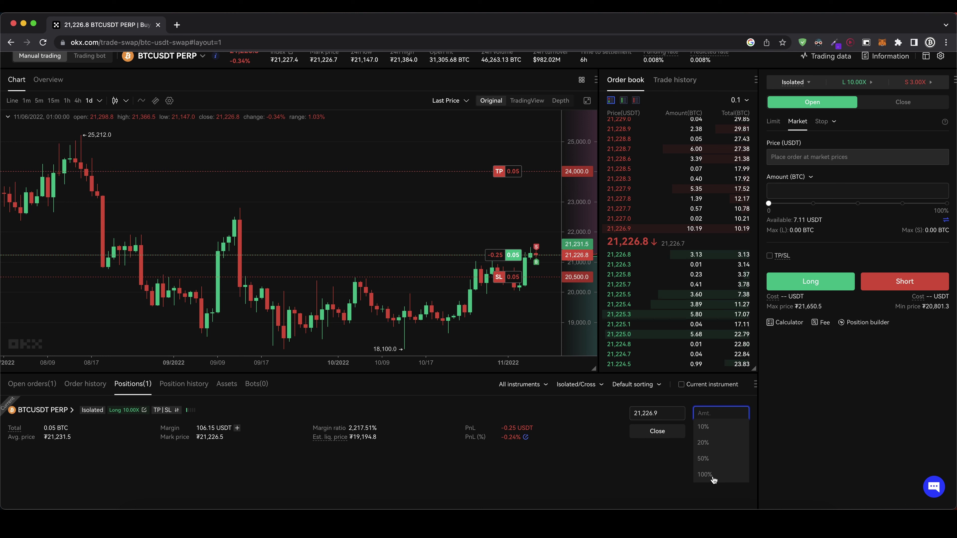
pyautogui.click(705, 475)
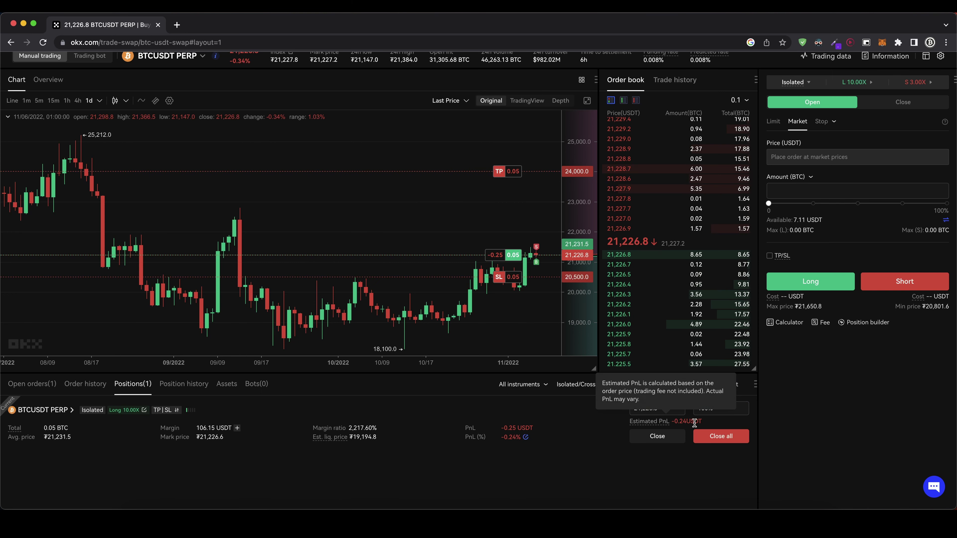
pyautogui.click(734, 438)
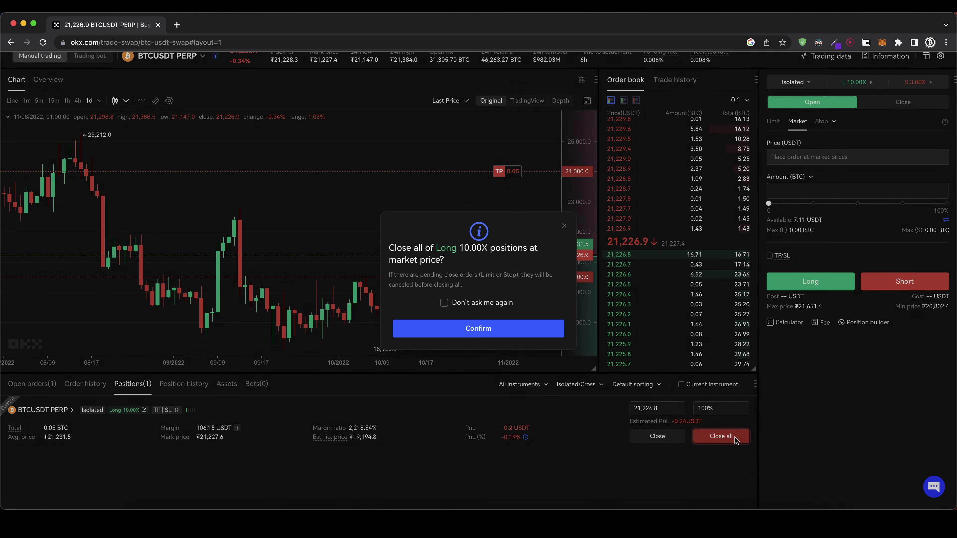
pyautogui.click(479, 329)
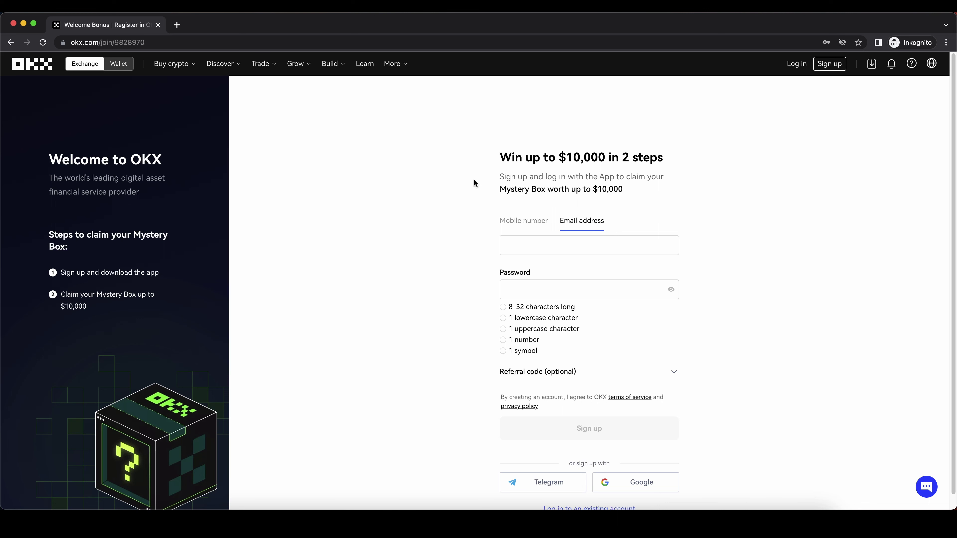
# Step: Examine the Mystery Box welcome offer on the OKX sign-up page
pyautogui.moveTo(488, 191); pyautogui.dragTo(614, 189)
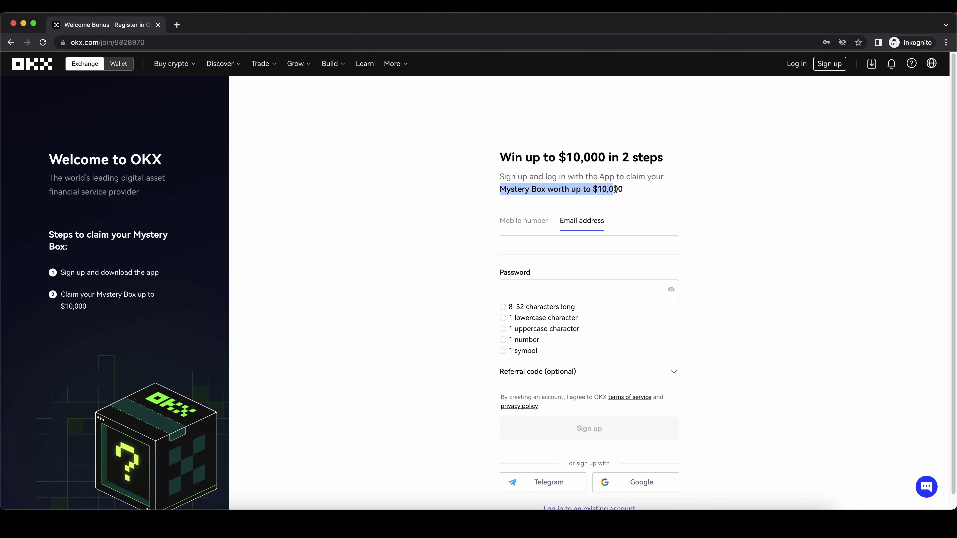
pyautogui.click(634, 190)
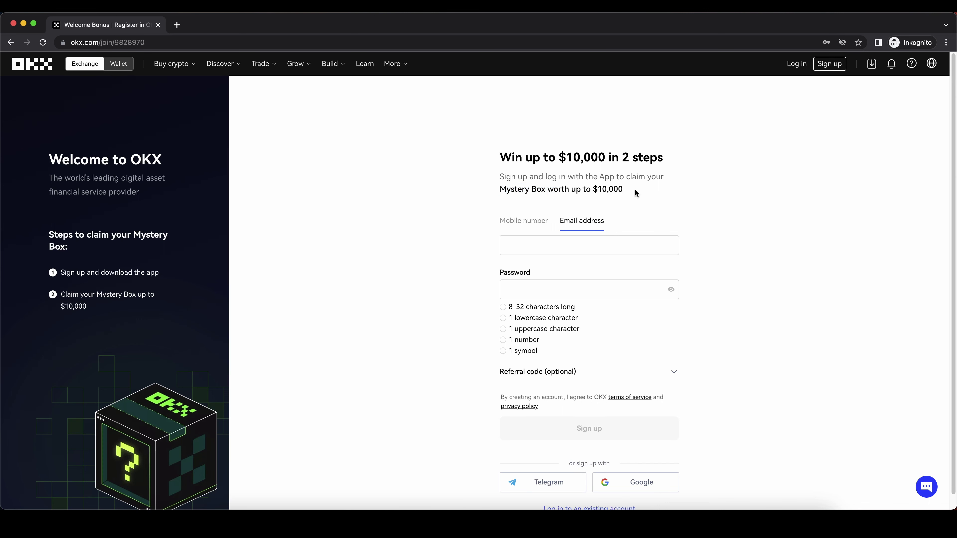